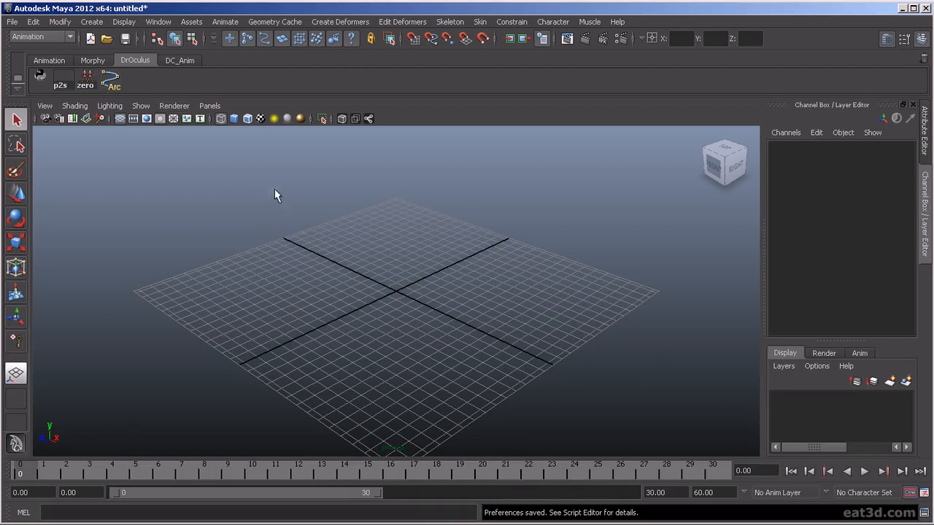
Create a polygon sphere at the origin and scale it uniformly to about 1.846
click(95, 21)
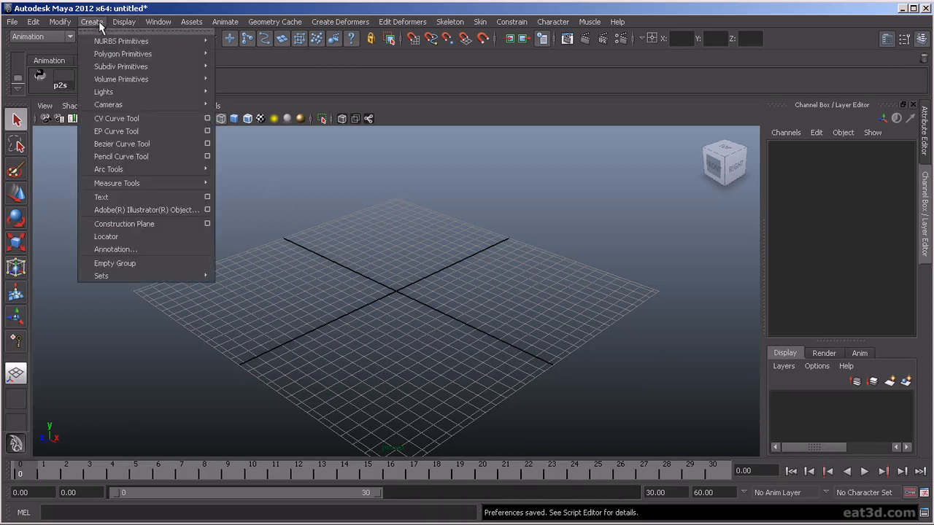
mouse_move(117, 55)
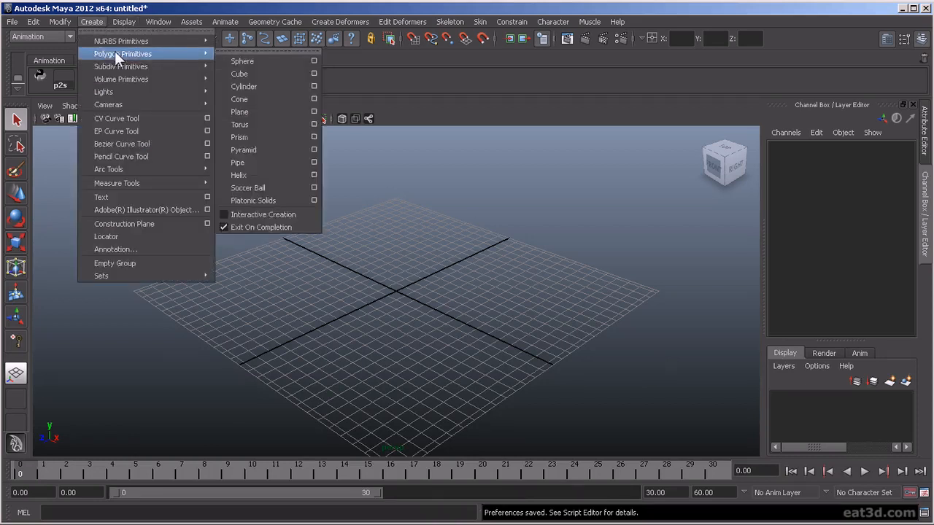
click(259, 58)
key(r)
mouse_move(396, 292)
mouse_down()
mouse_move(413, 294)
mouse_move(404, 293)
mouse_up()
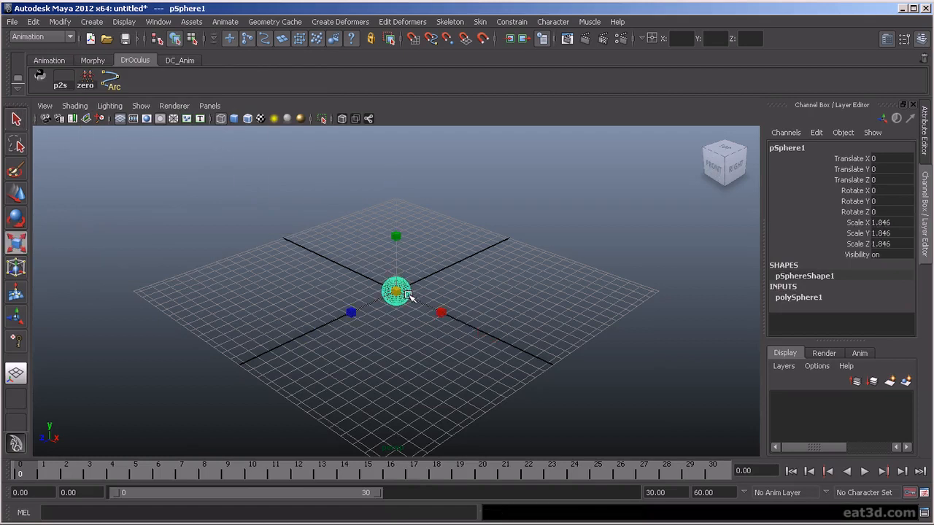
Assign a new Lambert material to the sphere, set its color to dark red, and return to the Channel Box
right_drag(402, 292, 485, 513)
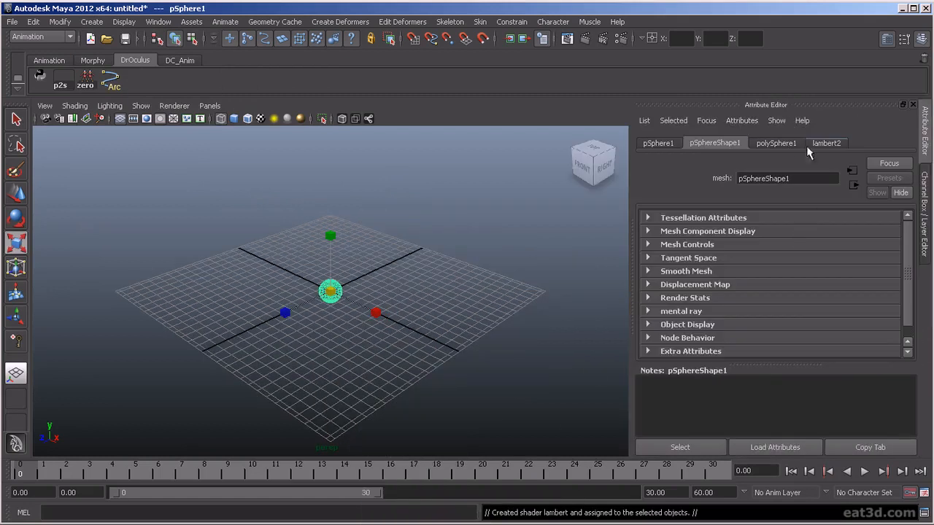
click(831, 143)
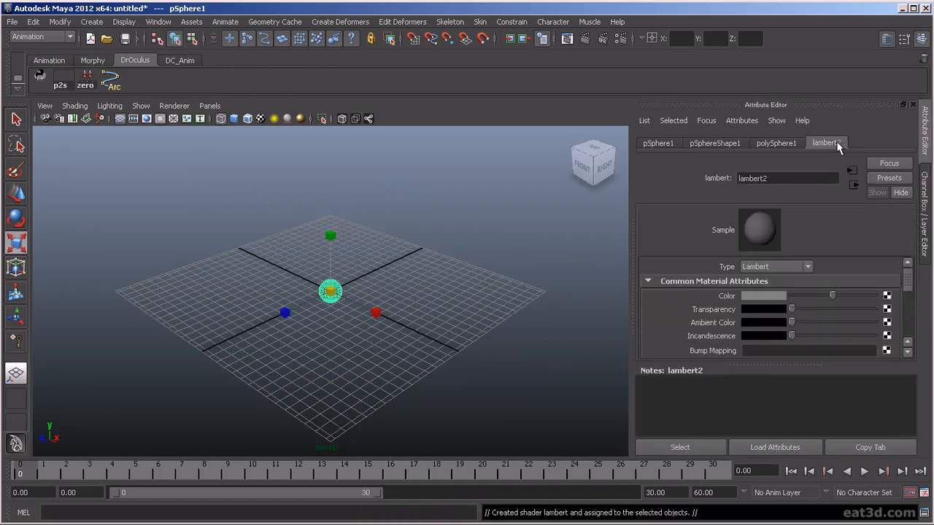
click(773, 295)
click(774, 329)
drag(776, 332, 788, 332)
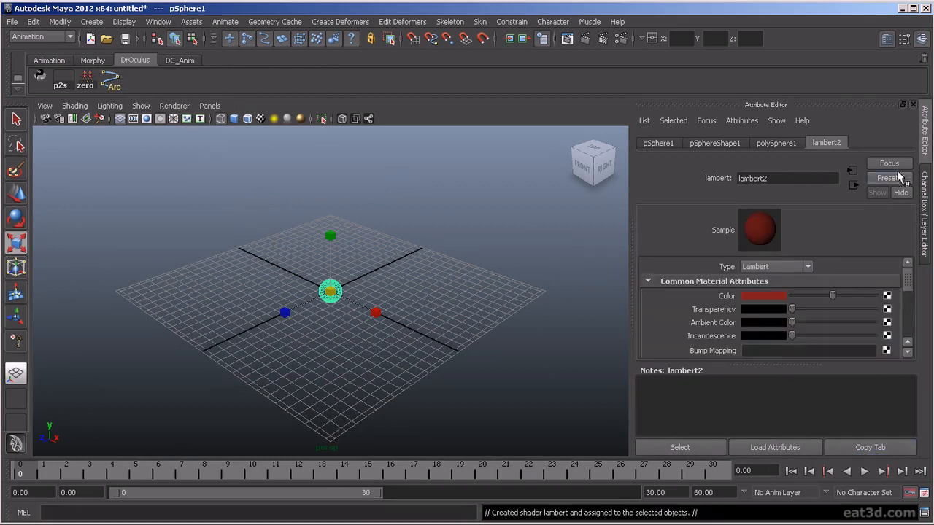
click(929, 196)
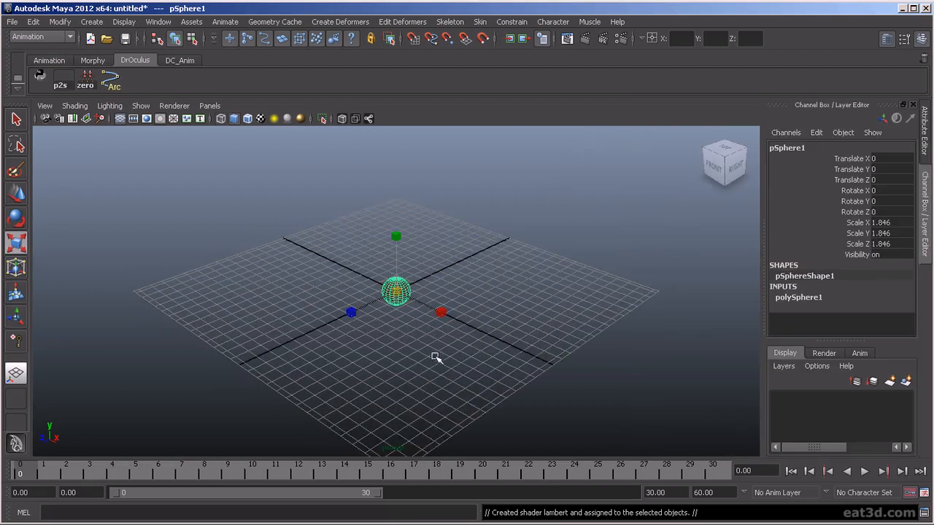
Switch to the saved layout with front, perspective and Graph Editor views, and show the front view maximized with smooth shading
key(space)
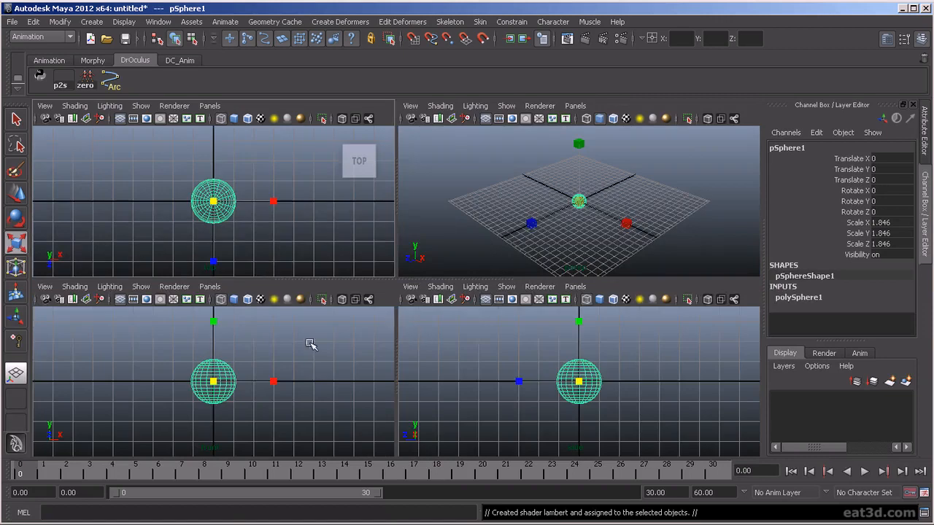
click(18, 422)
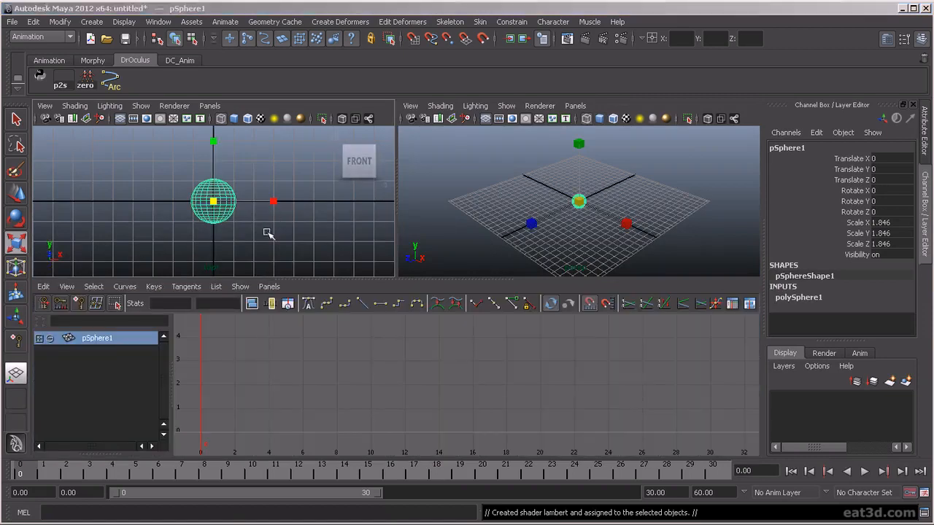
key(space)
key(5)
scroll(359, 336, down, 5)
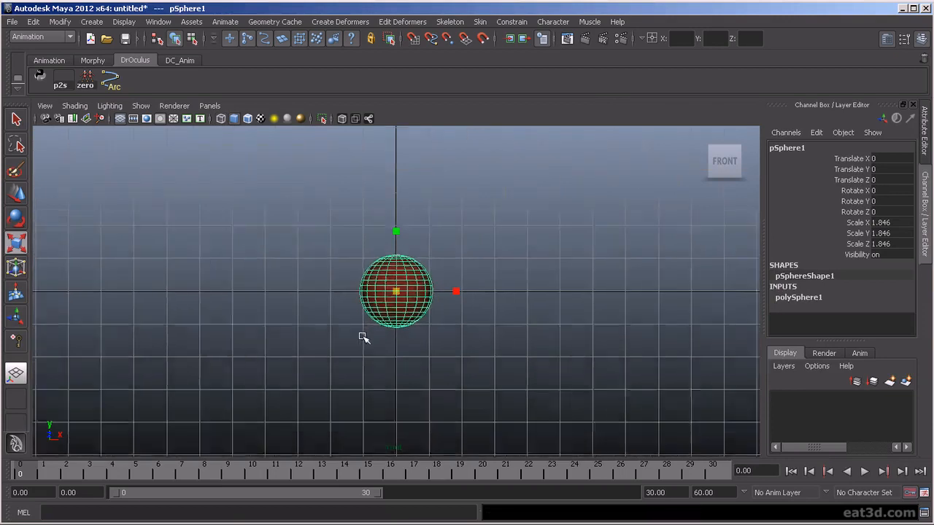
Move the sphere along X to about -21.555 and key all its channels at frame 0
key(w)
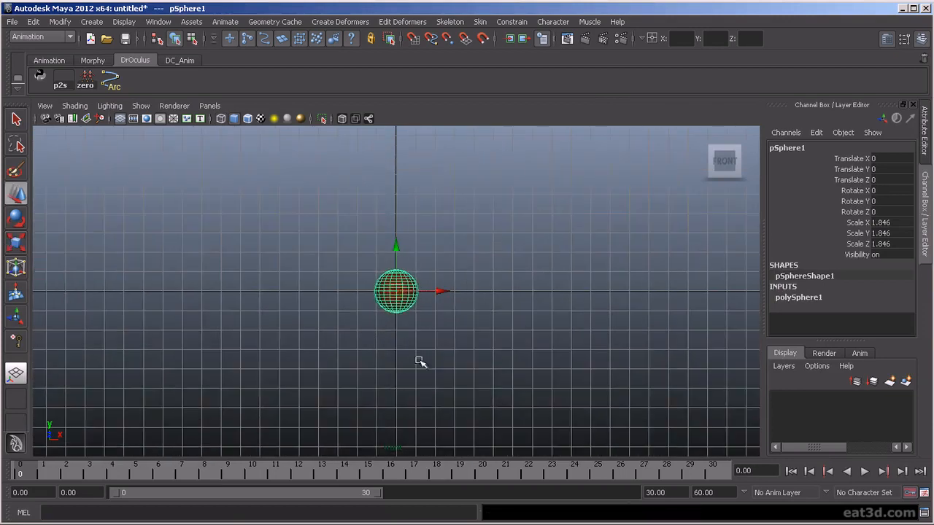
key(alt+v)
key(alt+v)
drag(444, 290, 196, 302)
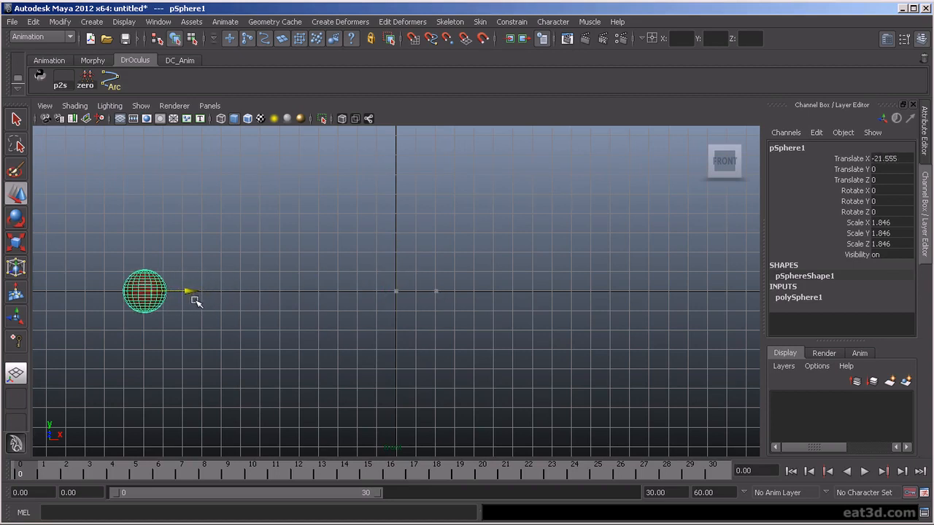
key(s)
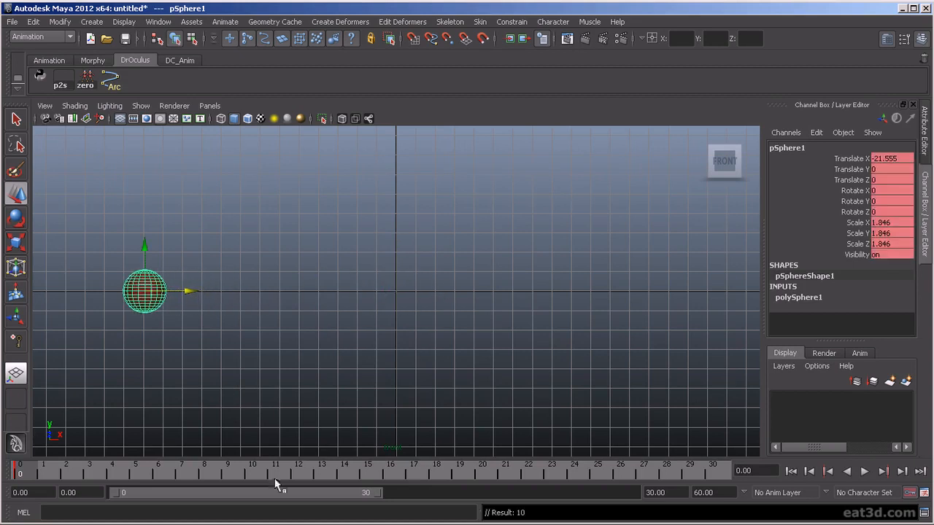
At frame 30, key the sphere at a Translate X of about 27.215
click(713, 471)
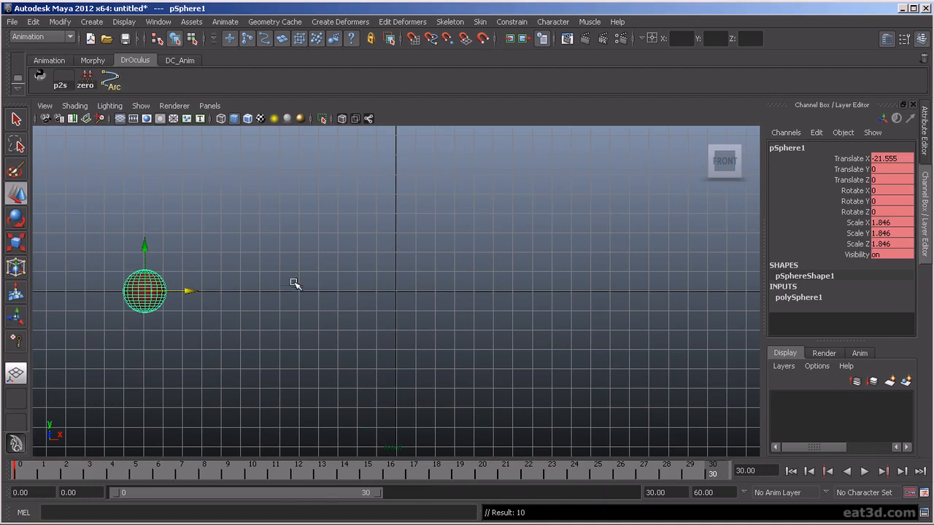
click(610, 319)
click(162, 293)
drag(188, 293, 759, 301)
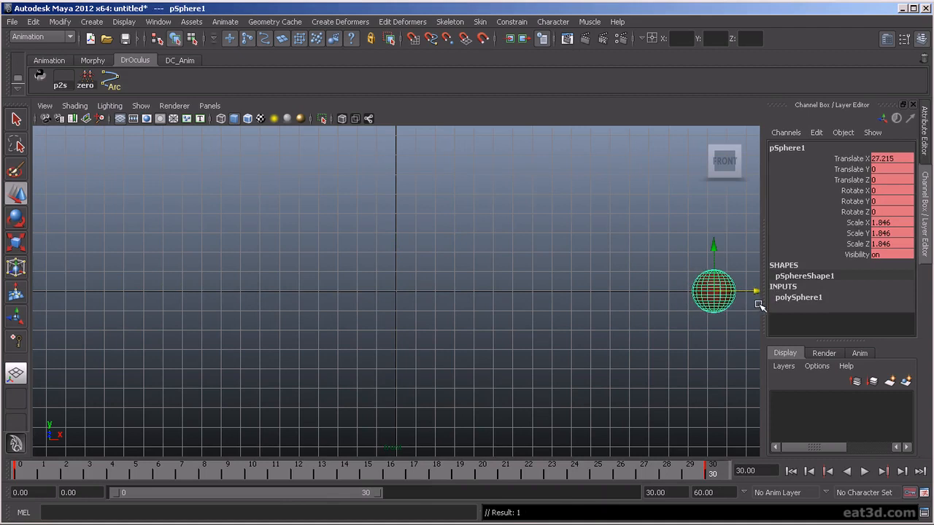
Examine the sphere's Translate X curve between its two keys in the Graph Editor, then return to the maximized front view
key(space)
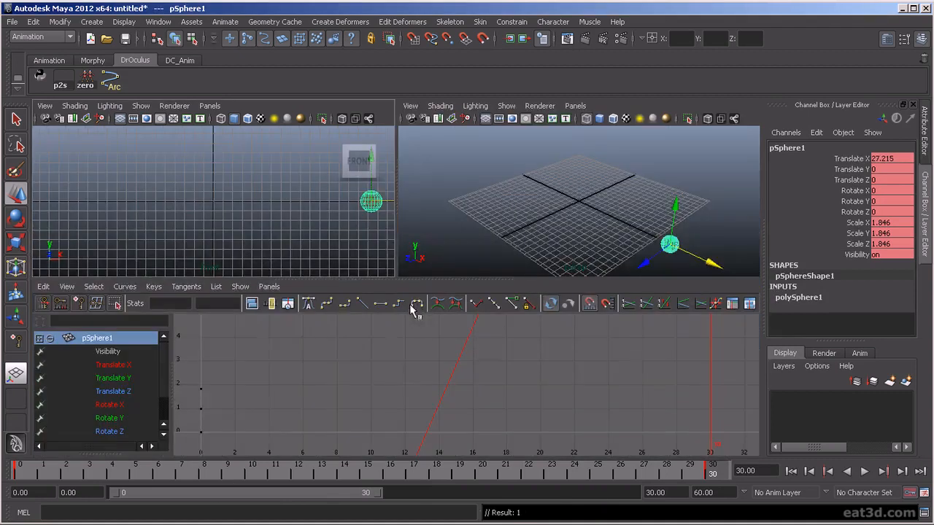
key(f)
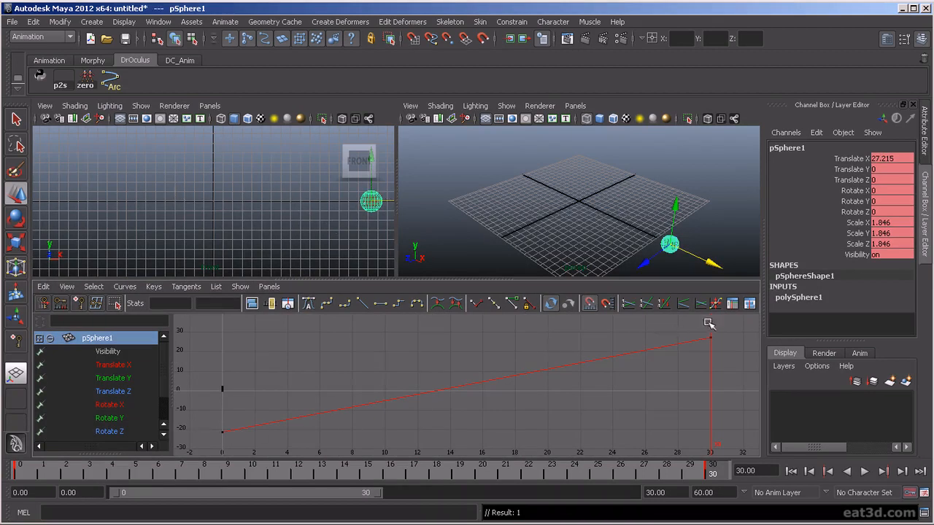
drag(416, 369, 449, 409)
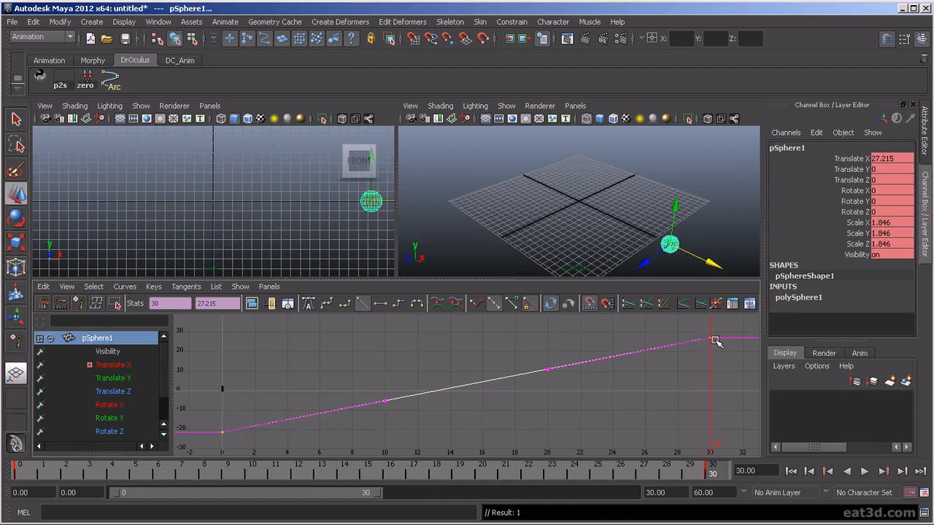
key(space)
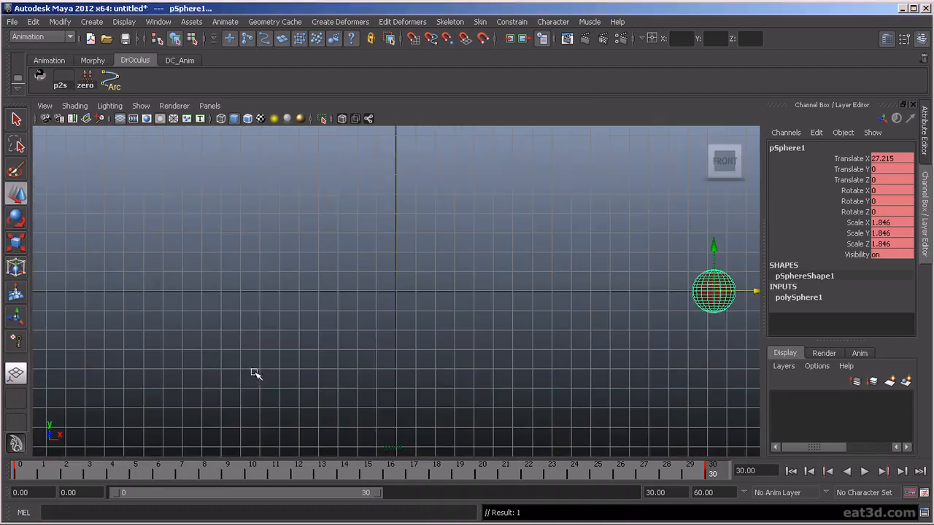
Play back the sphere's animation in the front view, stop it, and return to frame 0
key(alt+v)
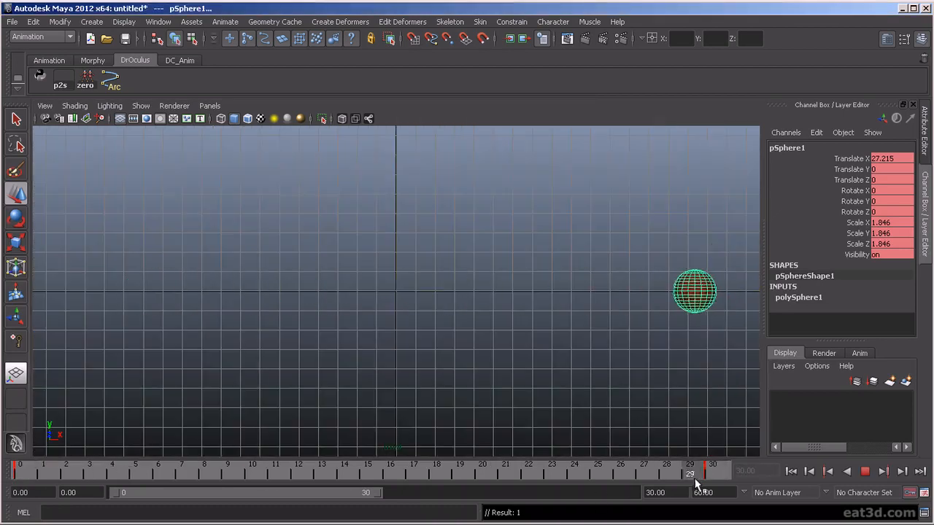
key(alt+v)
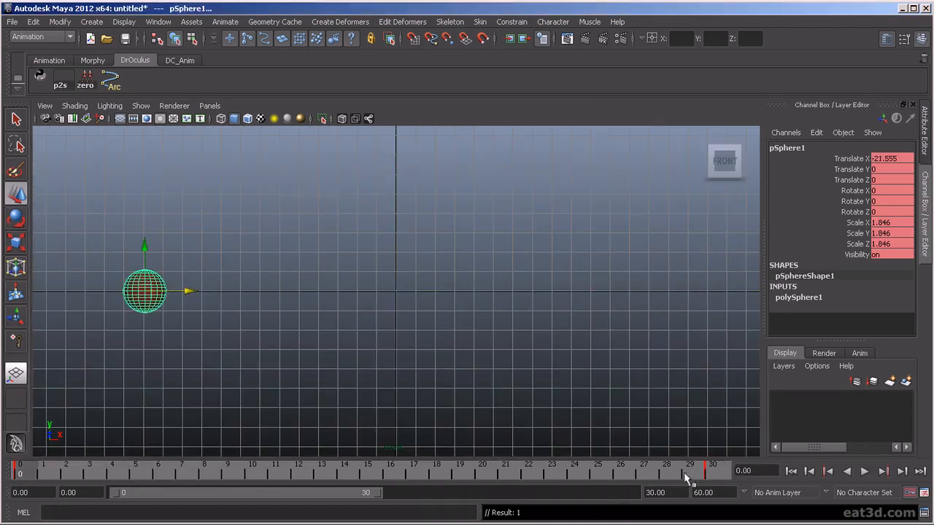
click(867, 472)
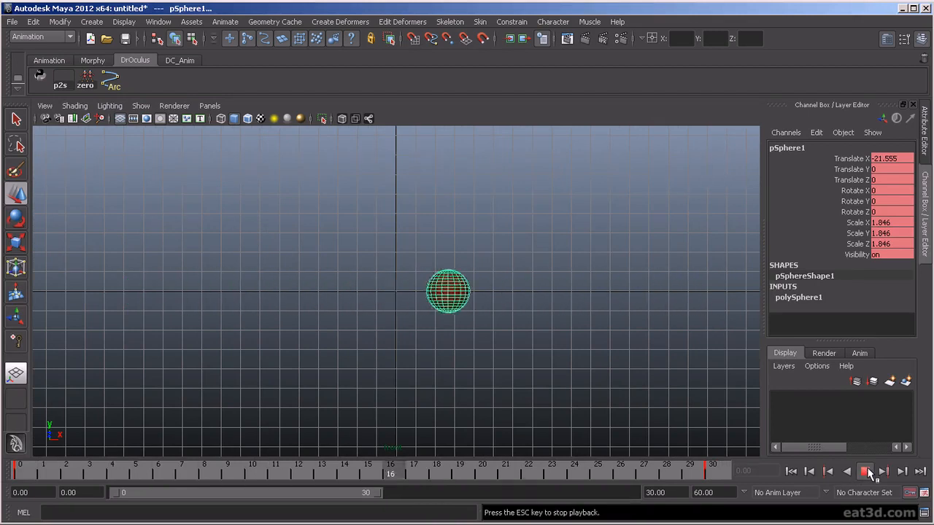
click(866, 472)
click(38, 469)
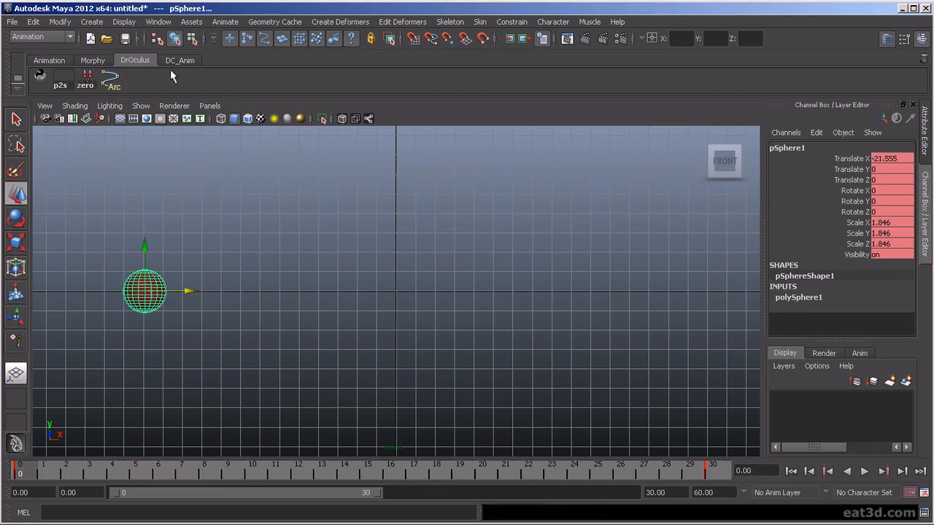
Launch the ArcTracker script from the DrOculus shelf and dock its window beside the viewport
click(111, 80)
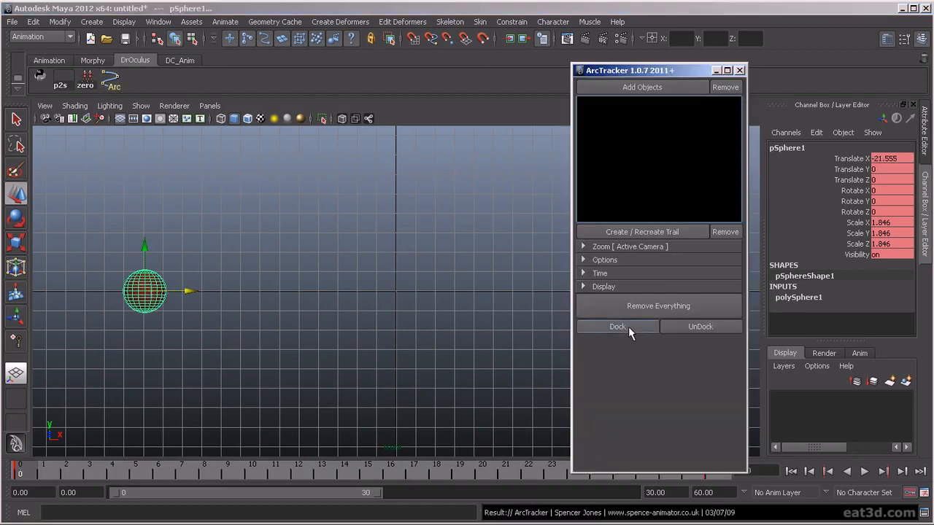
click(628, 326)
drag(660, 75, 639, 81)
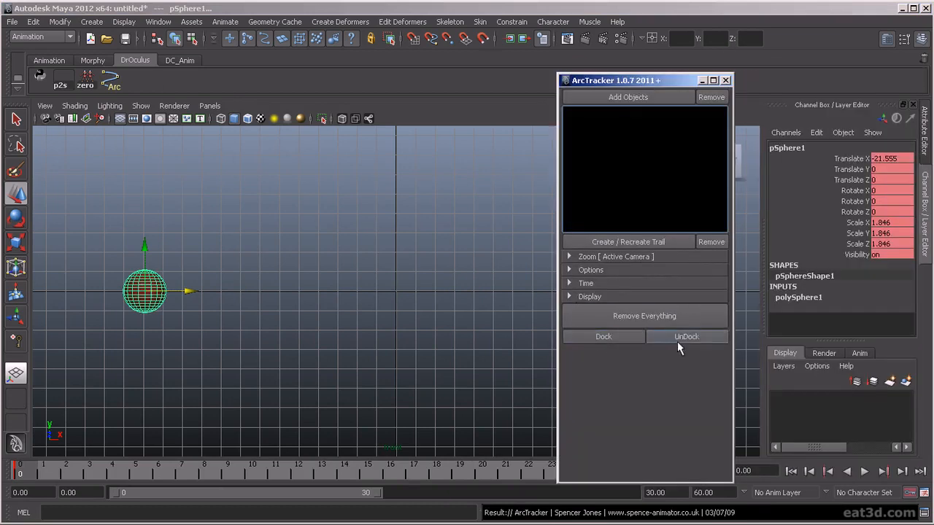
click(636, 338)
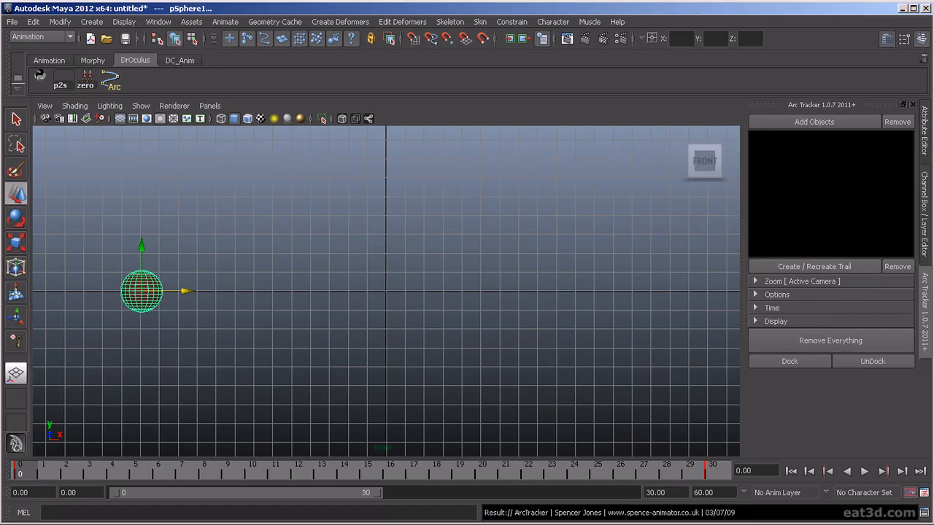
Switch to Firefox, examine the Arc Tracker 1.0.7 script page on CreativeCrash, and return to Maya
key(alt+Tab)
drag(927, 87, 927, 86)
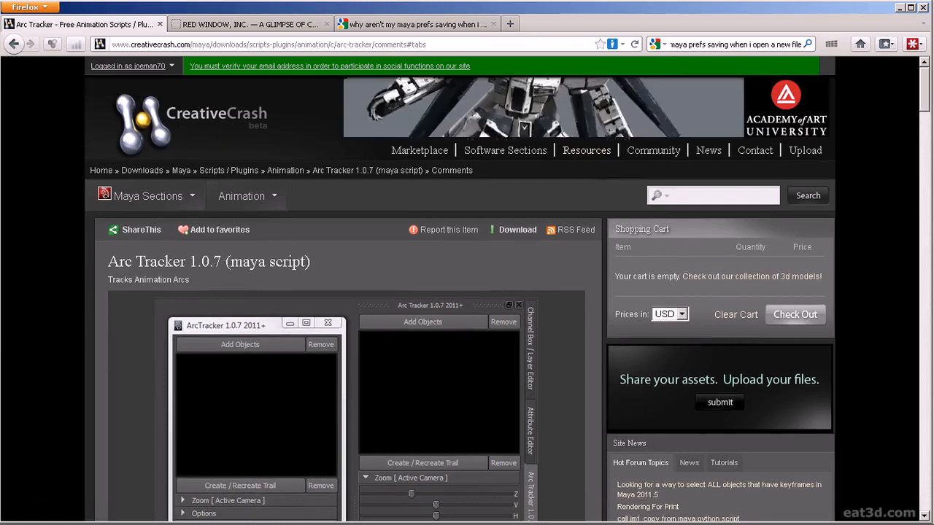
mouse_move(925, 87)
mouse_down()
mouse_move(925, 152)
mouse_move(925, 105)
mouse_up()
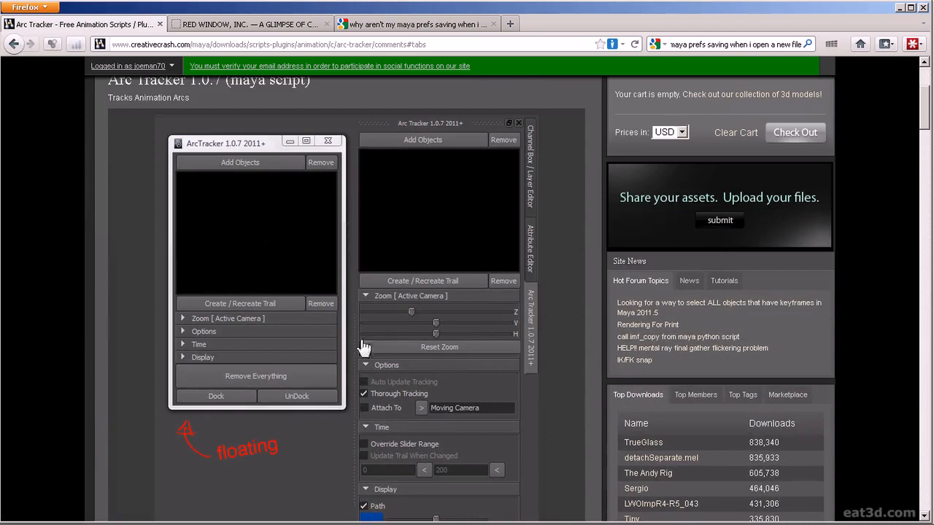
drag(924, 103, 925, 79)
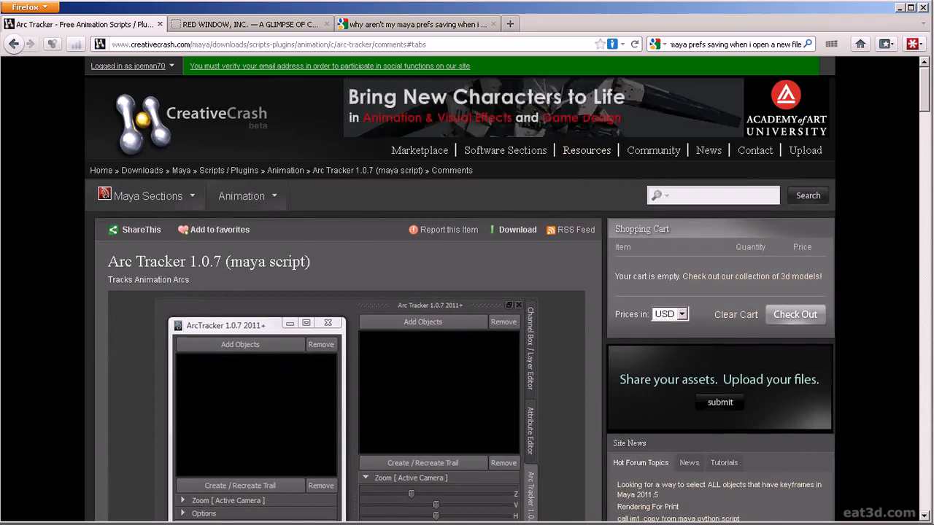
mouse_move(923, 104)
mouse_down()
mouse_move(923, 153)
mouse_move(923, 102)
mouse_up()
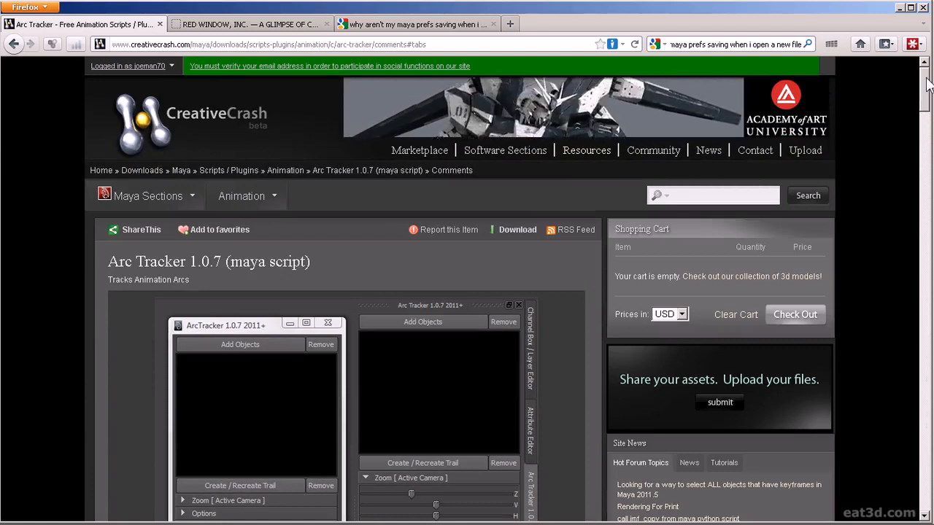
drag(928, 84, 929, 244)
click(337, 204)
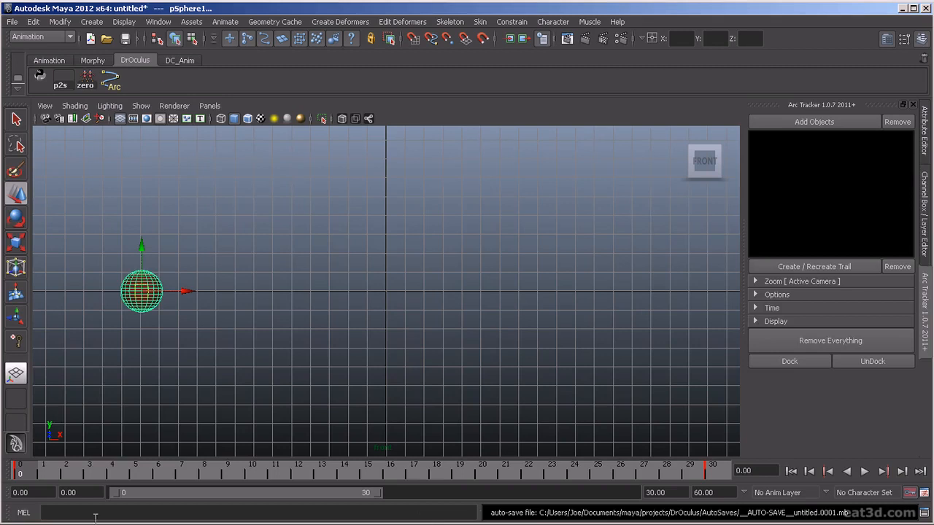
Inspect the arctracker107 shelf item's command and its arctrackerico.png icon in the Shelf Editor, then close the editor without changing anything
right_click(110, 85)
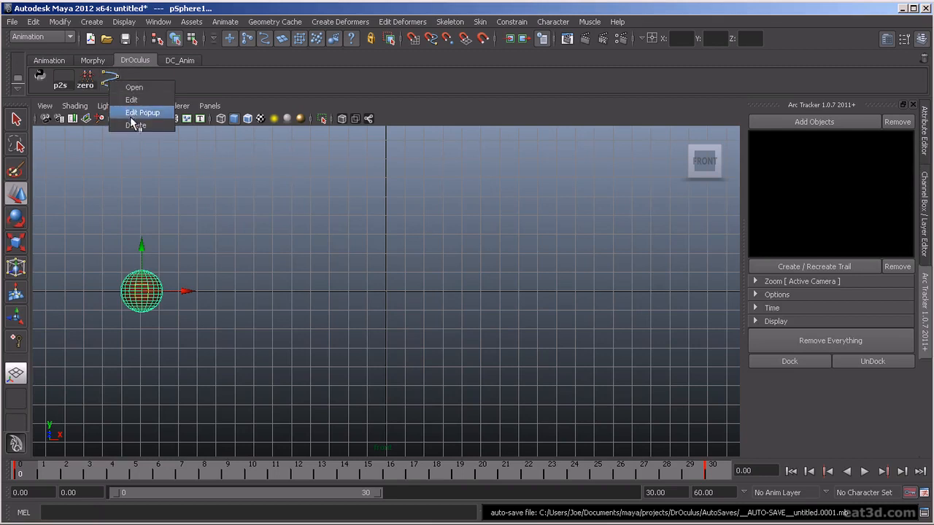
click(132, 100)
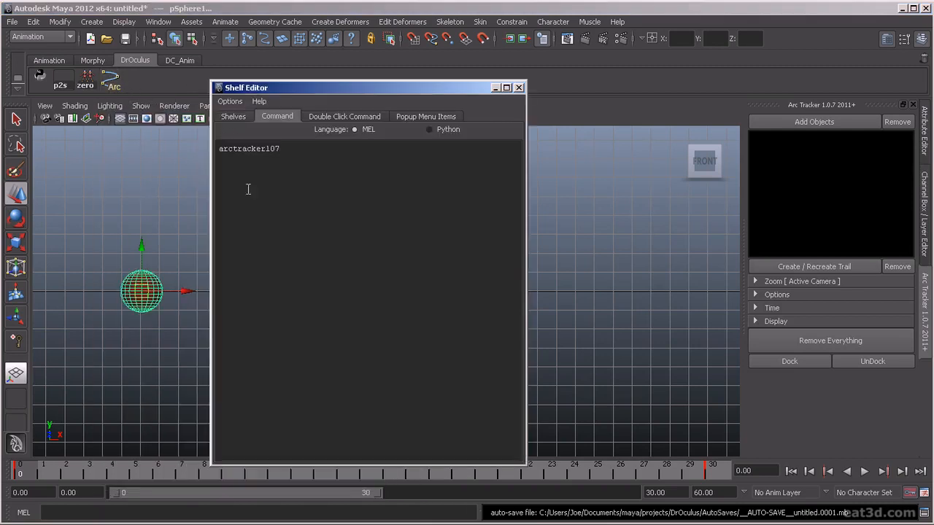
click(248, 117)
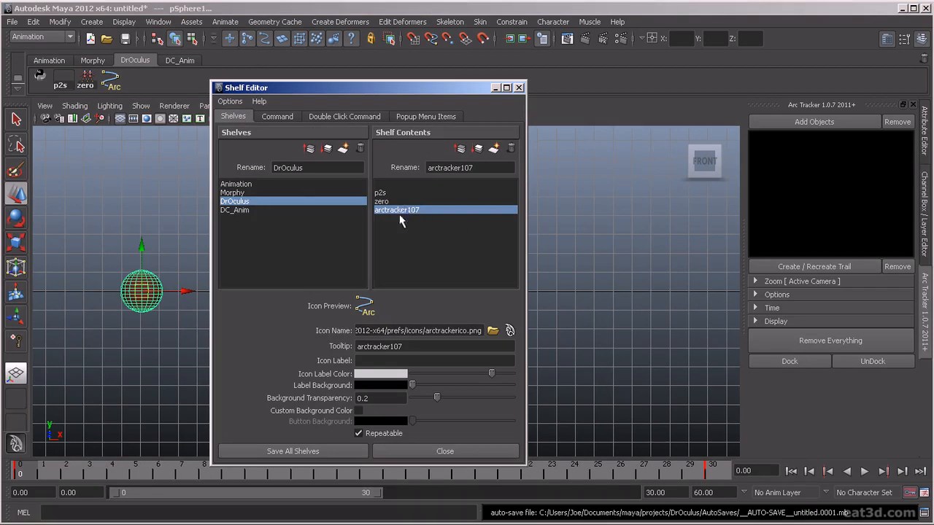
click(492, 332)
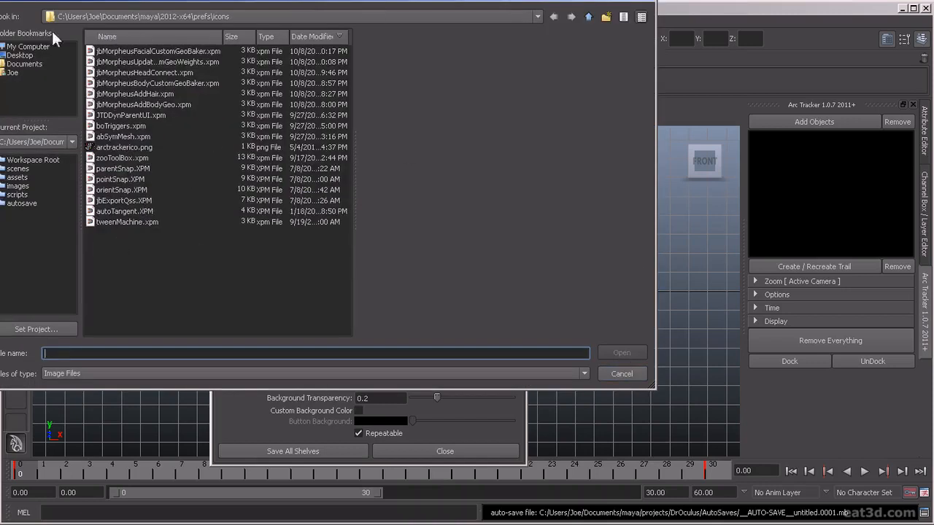
drag(164, 0, 181, 11)
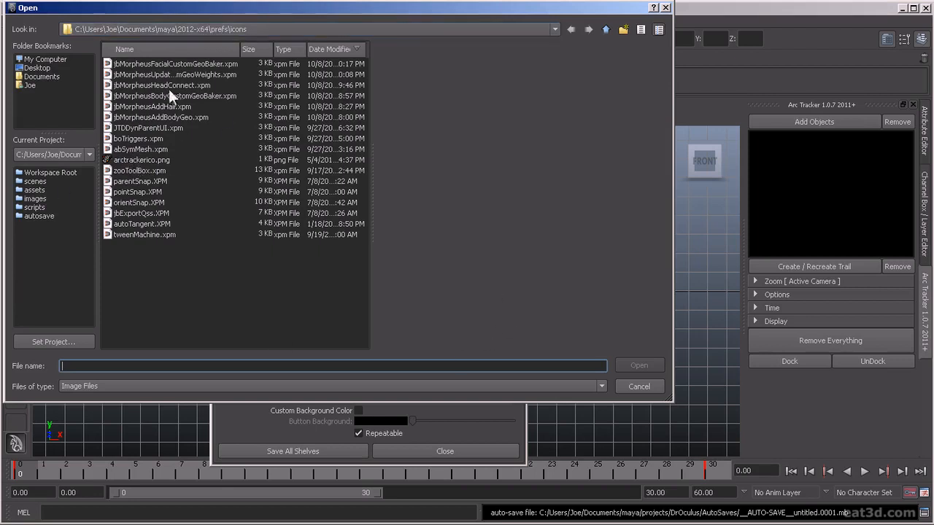
click(141, 160)
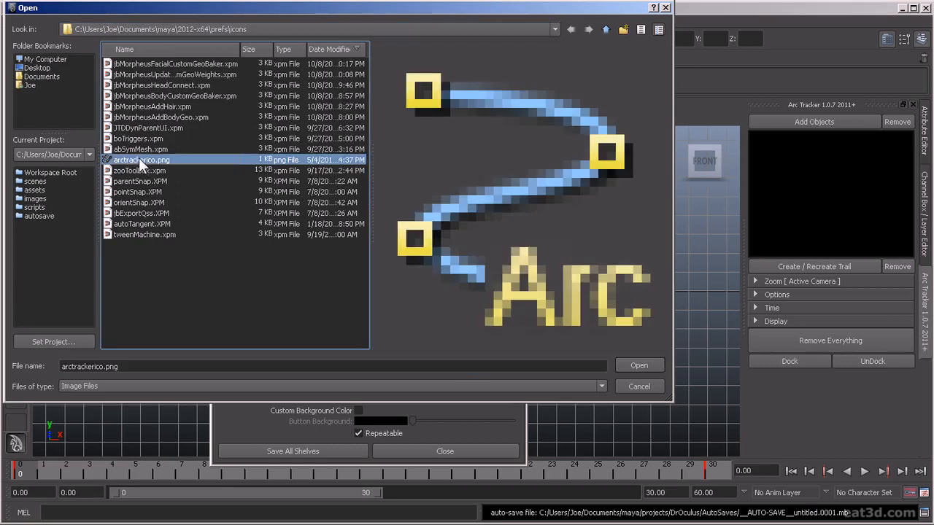
click(629, 384)
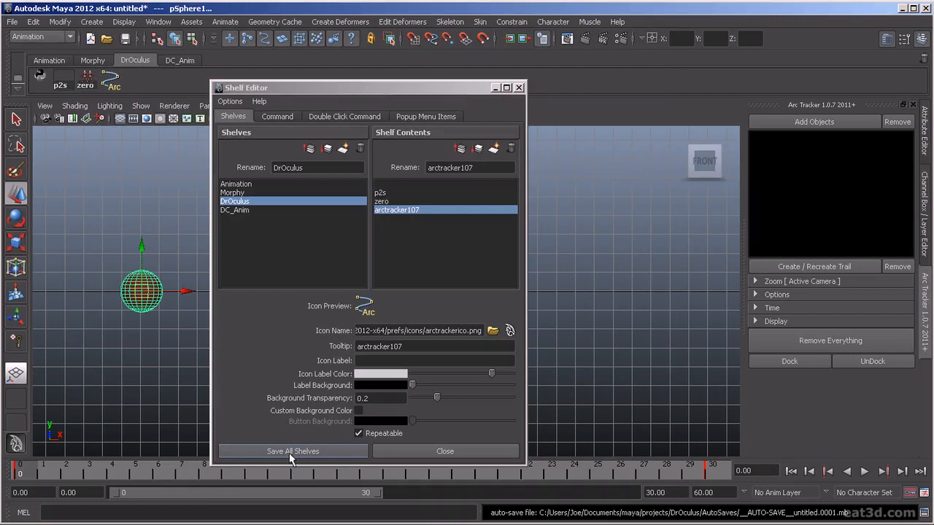
click(411, 451)
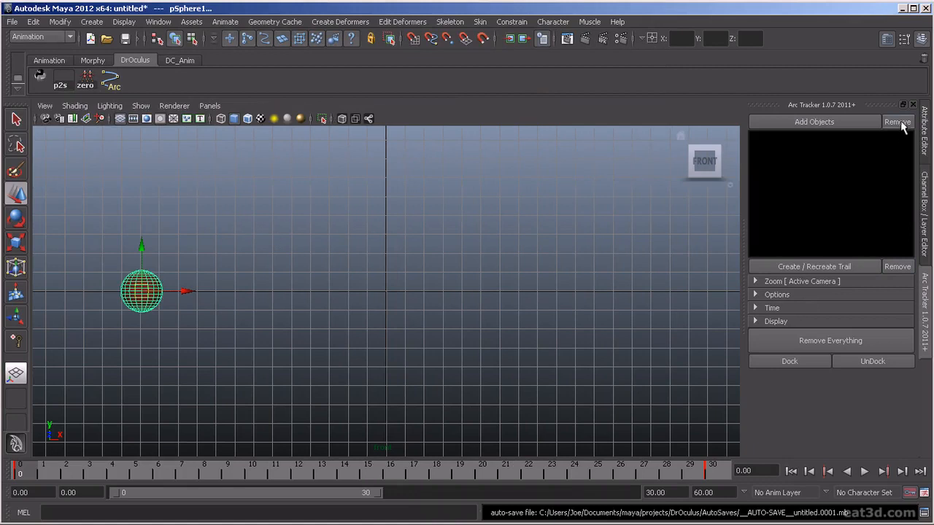
Add the selected sphere to the Arc Tracker object list, create its trail, and check the frame markers along the path
click(816, 122)
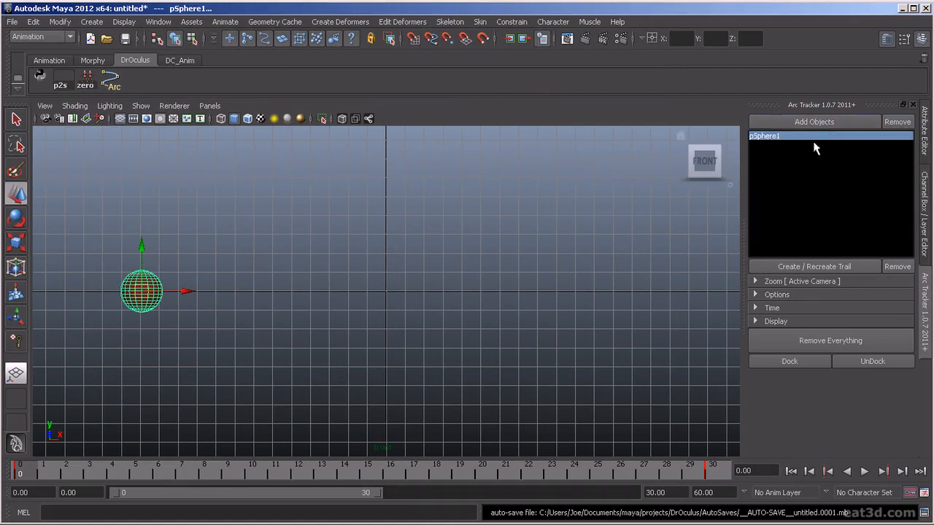
click(793, 268)
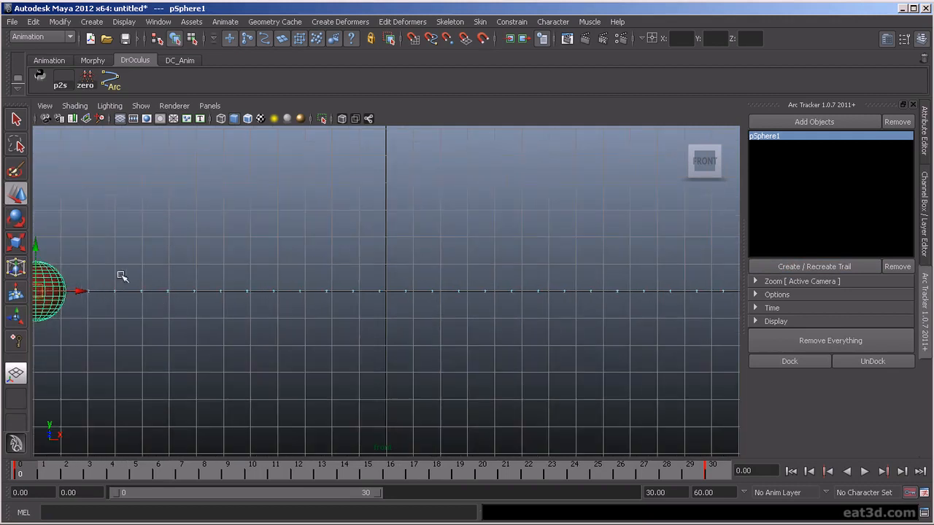
click(194, 291)
click(168, 291)
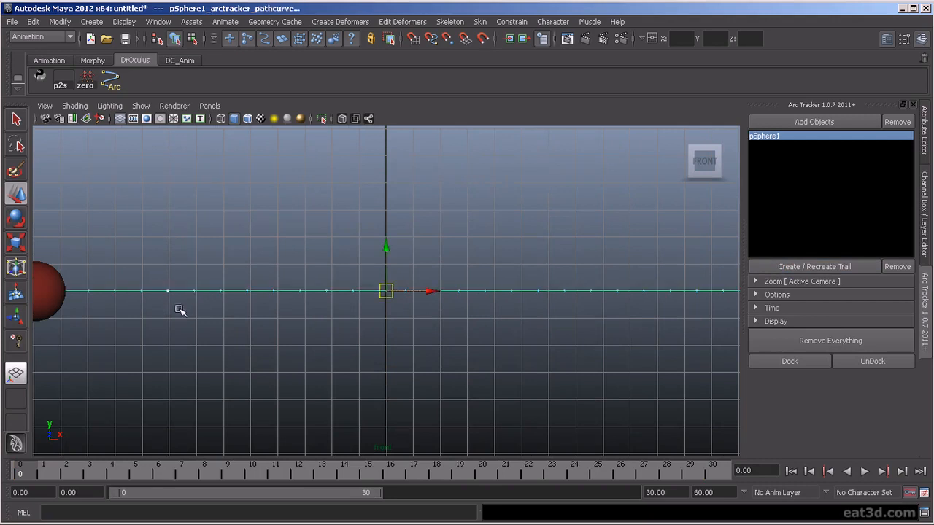
click(341, 346)
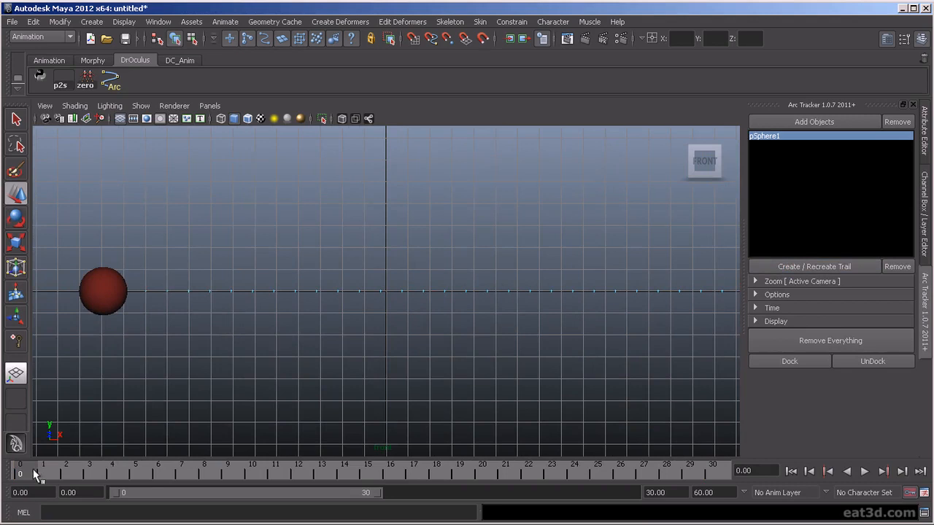
Scrub the animation from frame 0 to frame 30, comparing the sphere's position with the trail markers
key(alt+v)
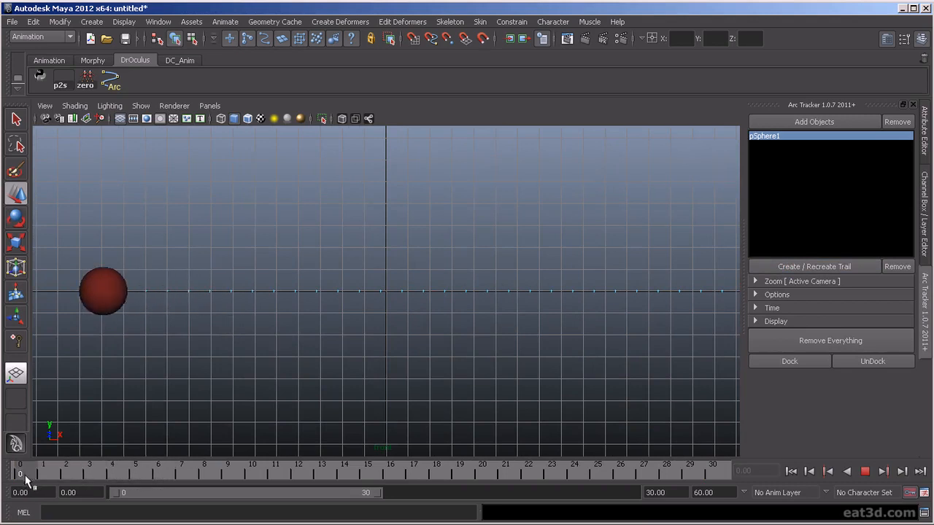
key(alt+v)
click(144, 290)
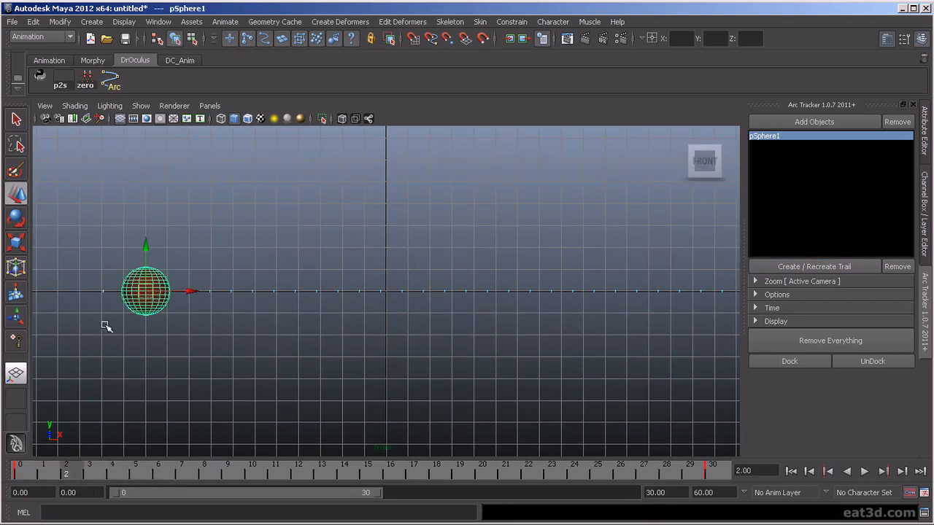
key(alt+v)
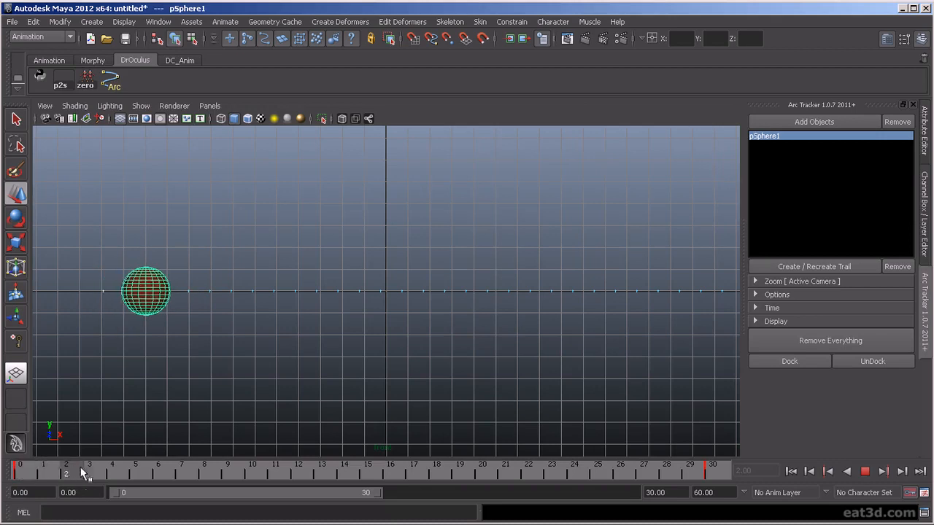
key(alt+v)
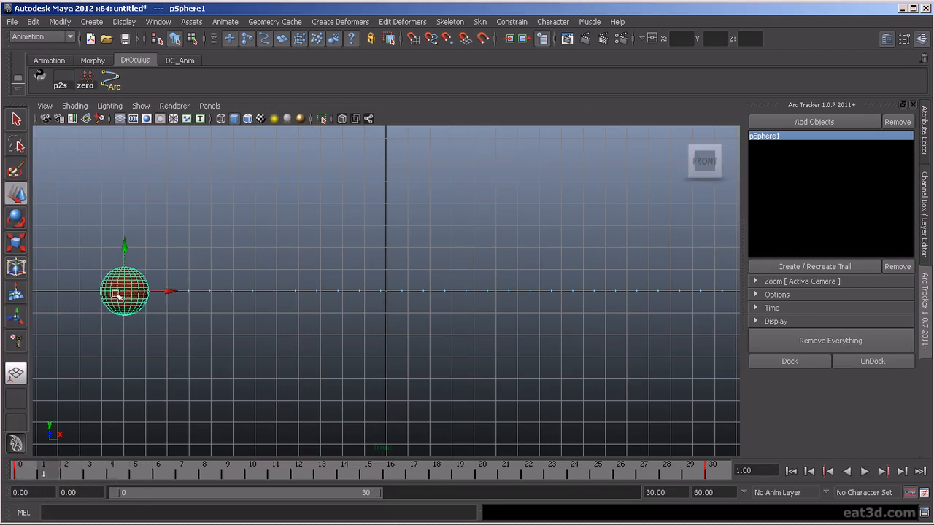
key(alt+v)
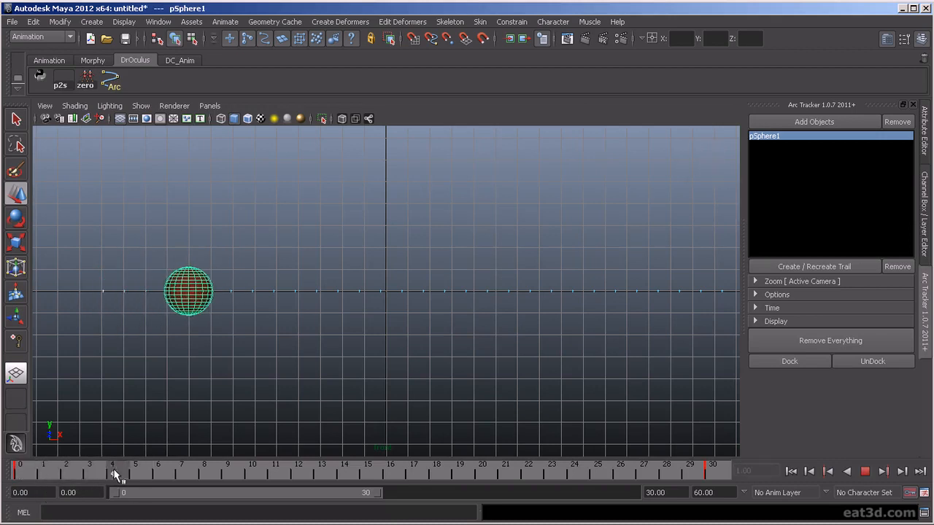
mouse_move(128, 476)
mouse_down()
mouse_move(153, 476)
mouse_move(55, 472)
mouse_move(367, 496)
mouse_up()
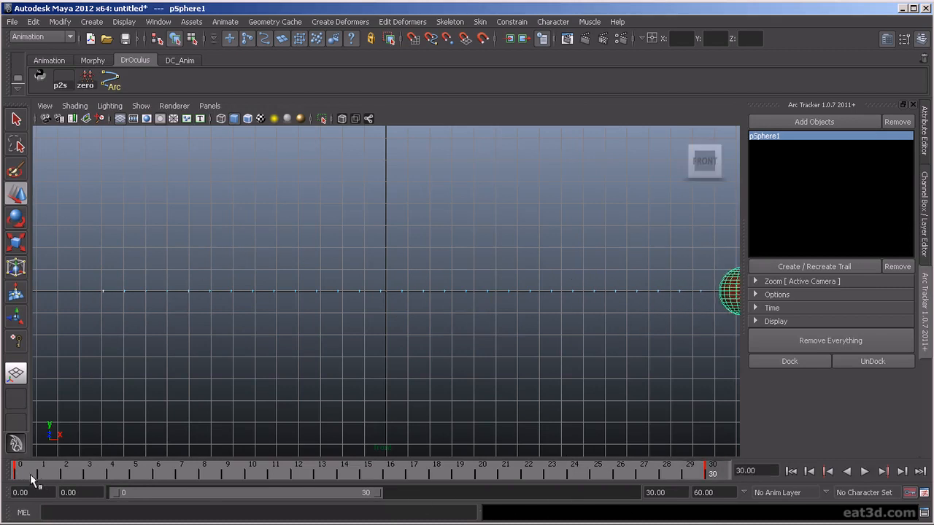
Return to the opening frames and scrub back and forth to frame 13, examining the spacing between the trail markers
key(alt+v)
key(alt+v)
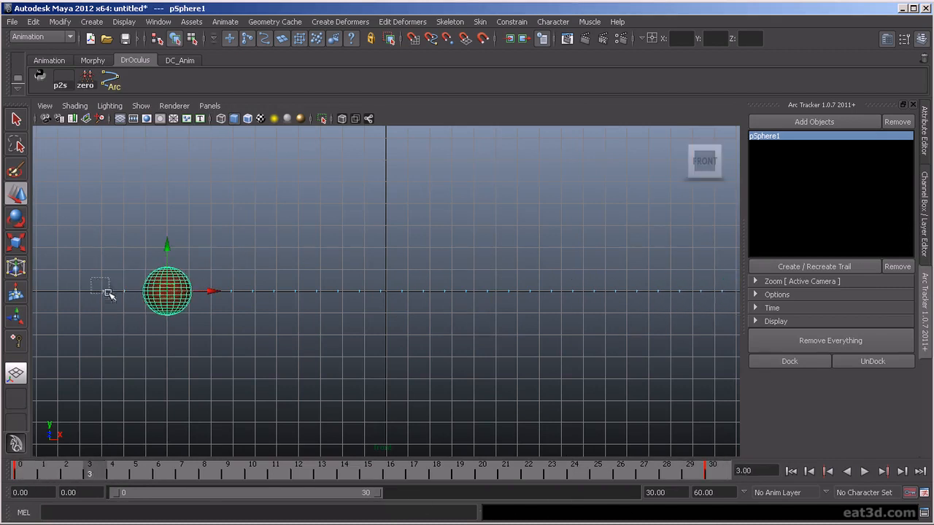
click(113, 290)
drag(36, 470, 89, 473)
click(155, 296)
key(alt+v)
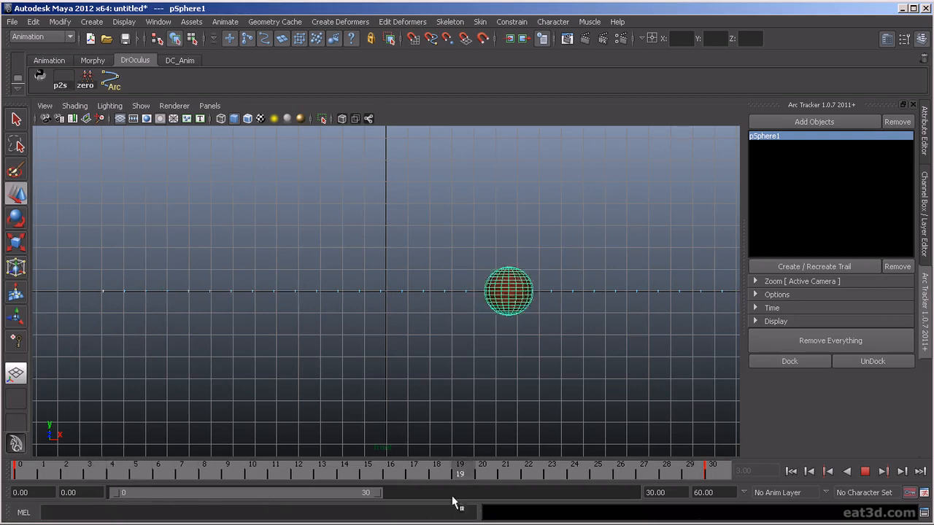
key(alt+v)
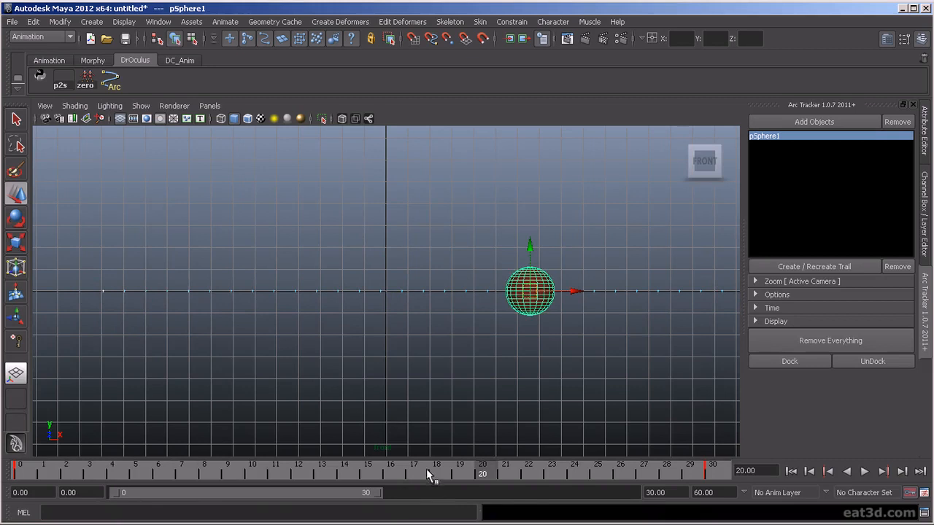
key(alt+v)
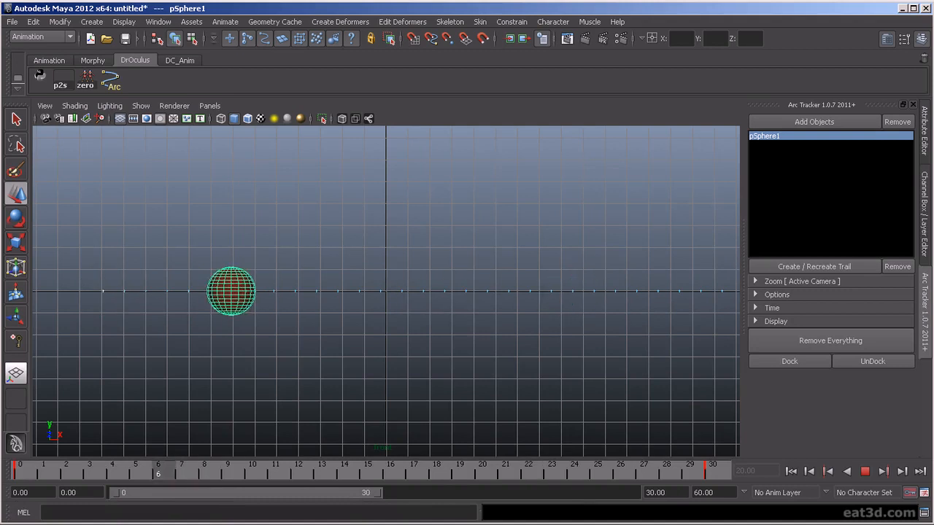
key(alt+v)
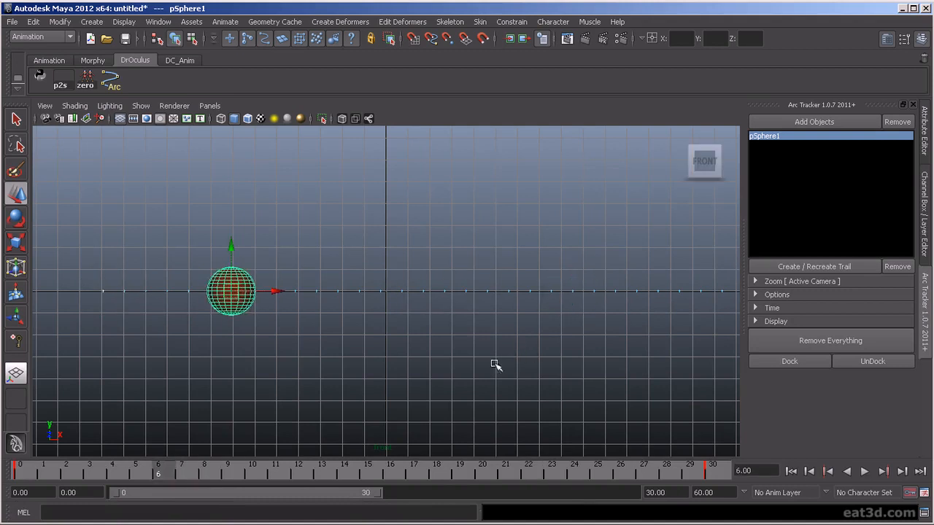
key(alt+v)
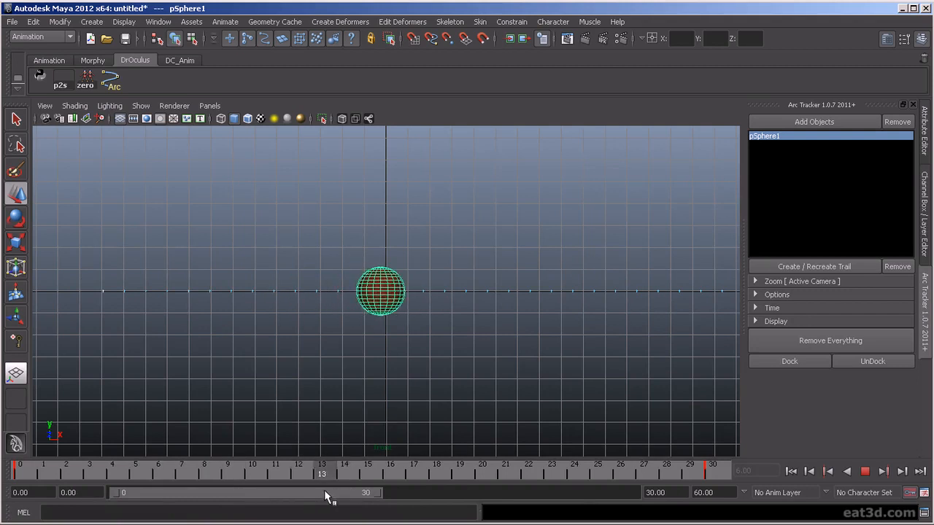
key(alt+v)
Switch to the multi-panel layout and give the sphere's Translate X curve flat tangents in the Graph Editor
key(space)
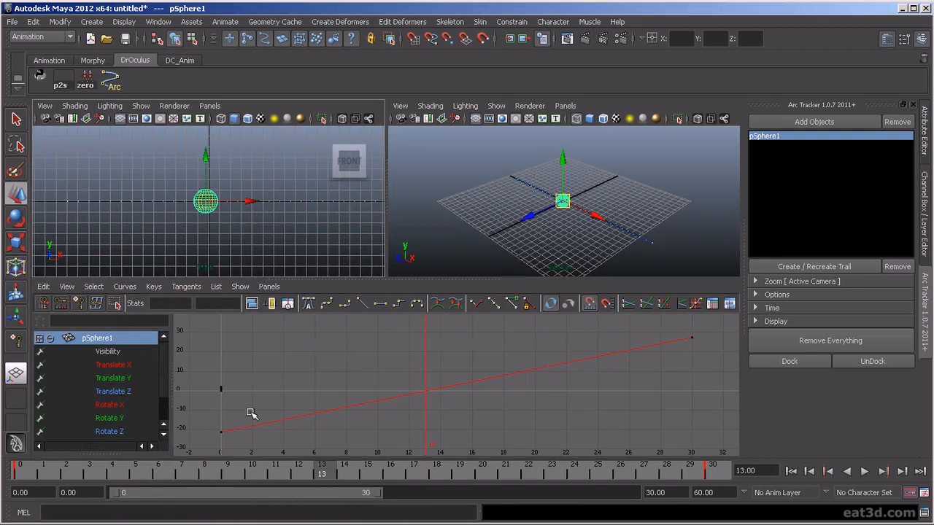
click(114, 366)
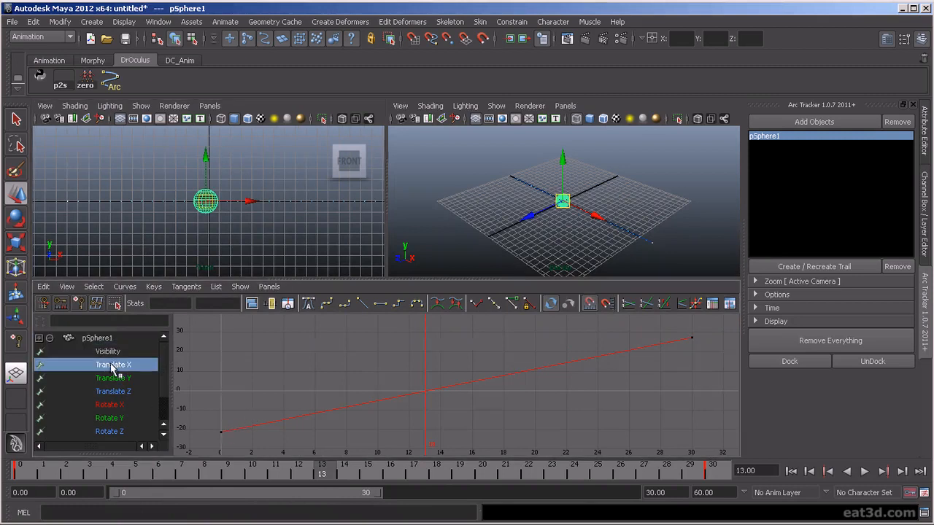
click(382, 304)
drag(216, 418, 261, 438)
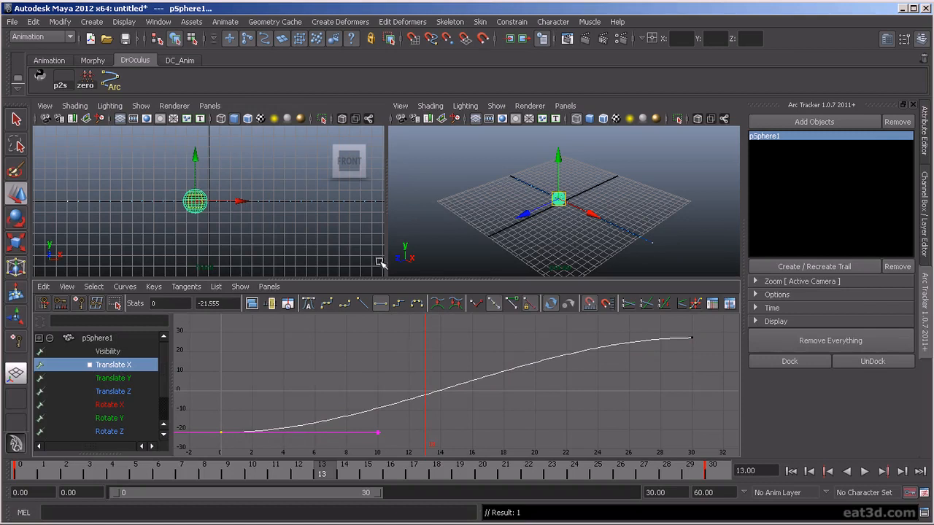
Widen the front view beside the perspective view, check the old trail markers, and recreate the sphere's Arc Tracker trail
drag(385, 219, 659, 211)
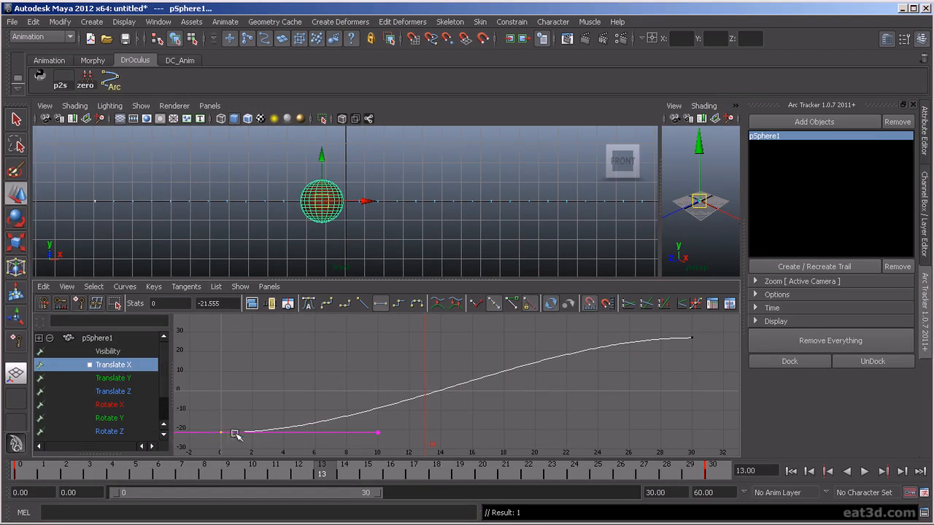
click(120, 200)
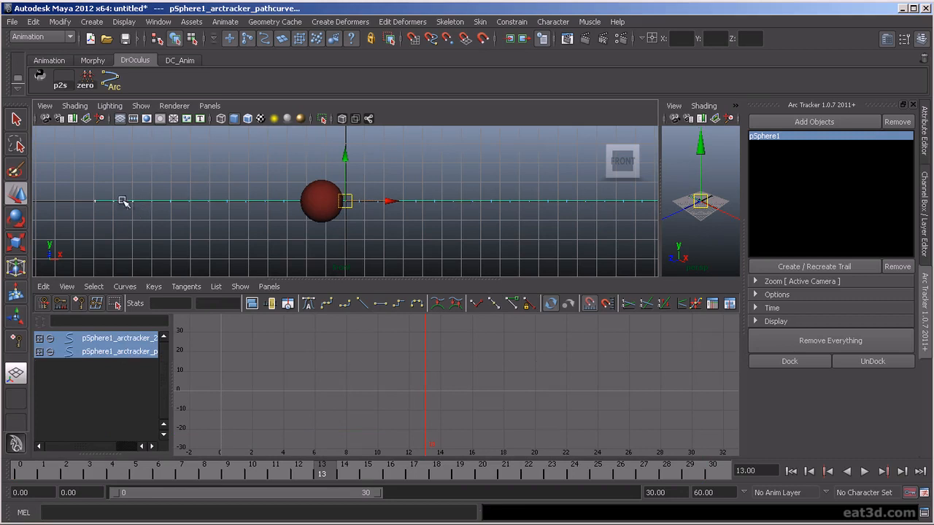
shift+click(152, 202)
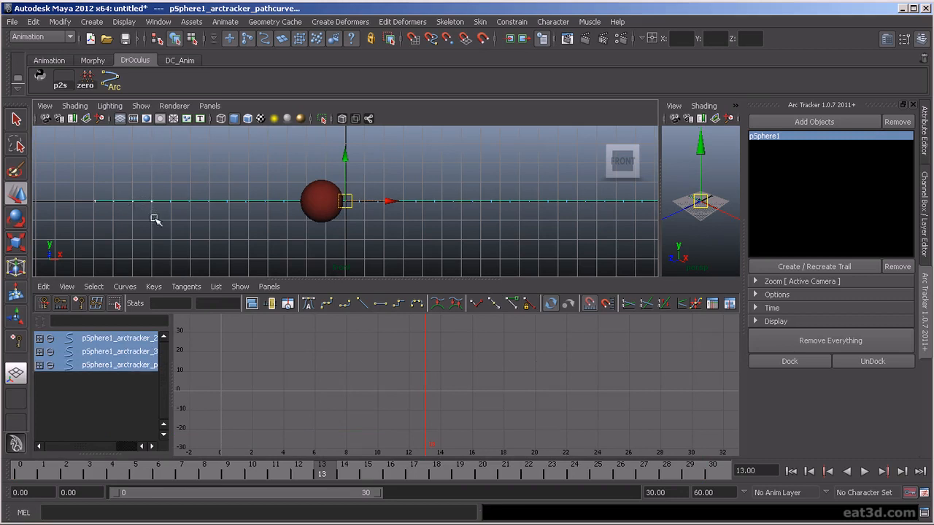
click(321, 214)
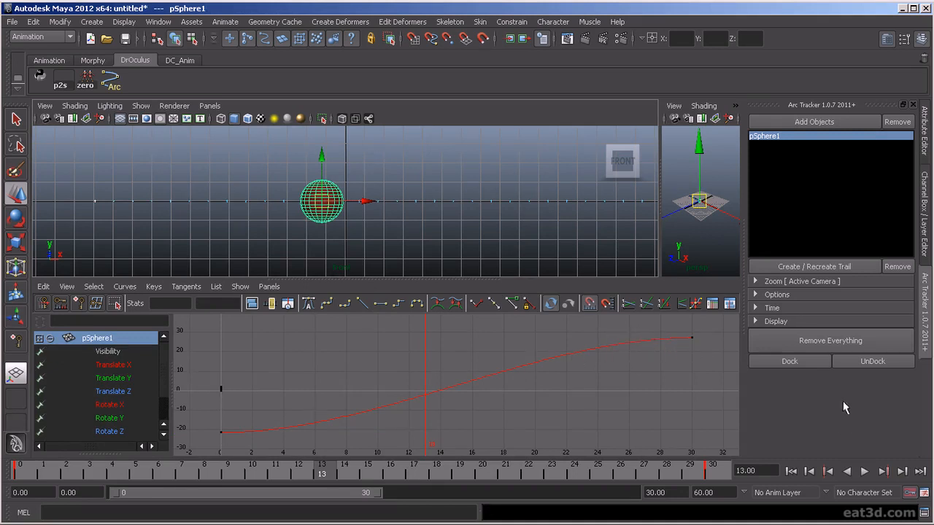
click(840, 267)
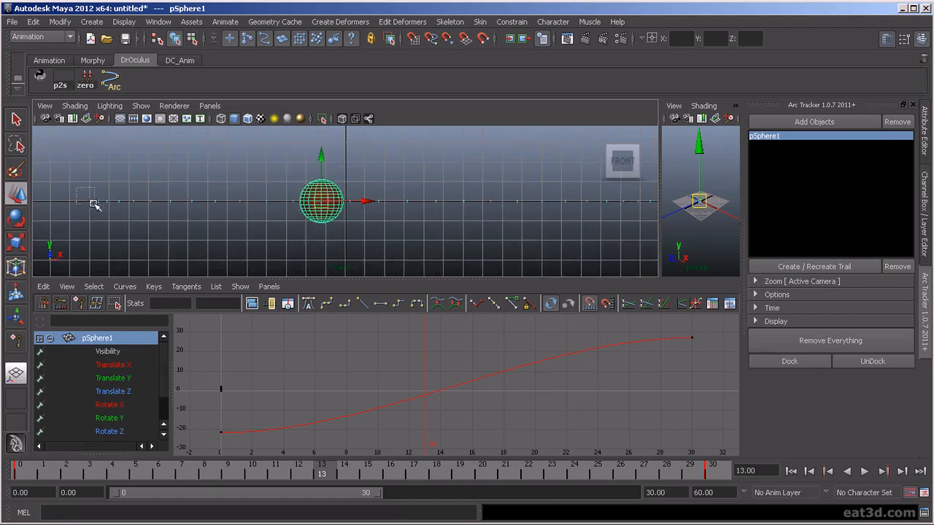
Select the opening markers of the recreated trail to examine their spacing, closing the Shelf Editor that is in the way
drag(77, 189, 104, 219)
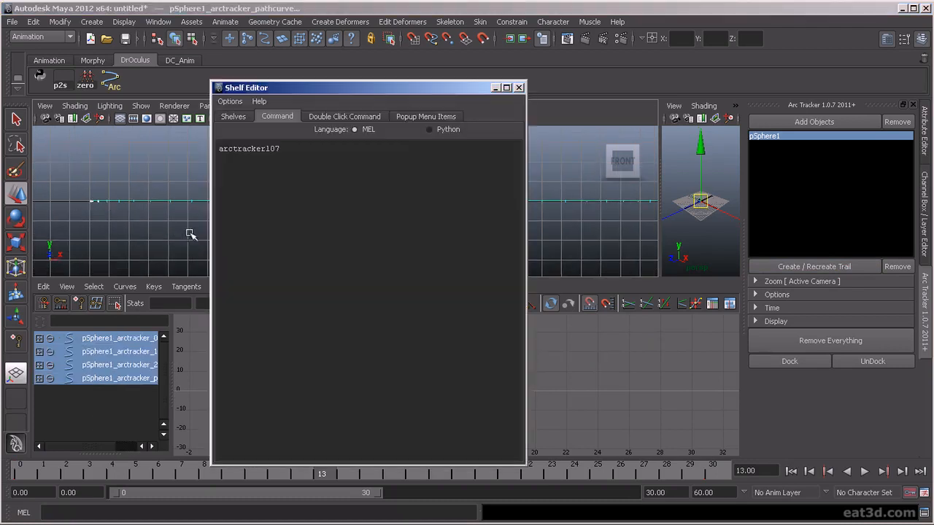
click(519, 87)
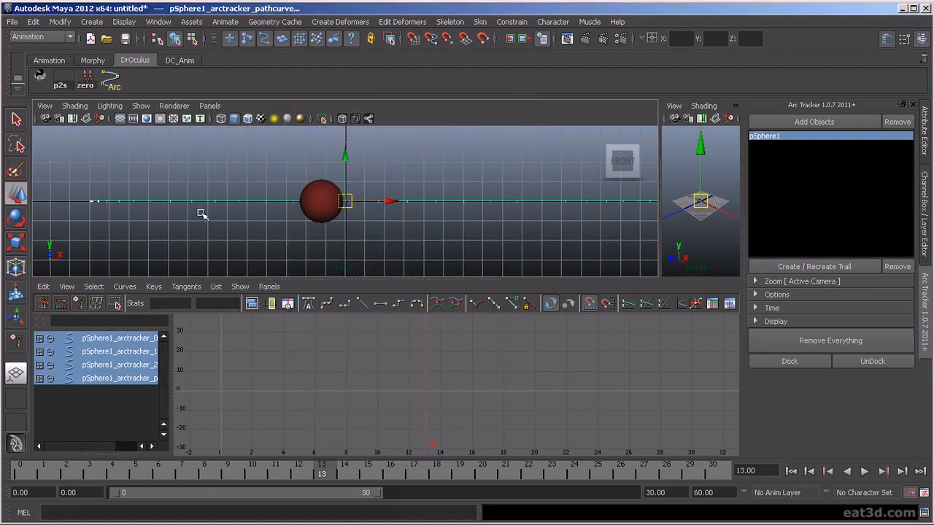
alt+middle_drag(152, 218, 132, 232)
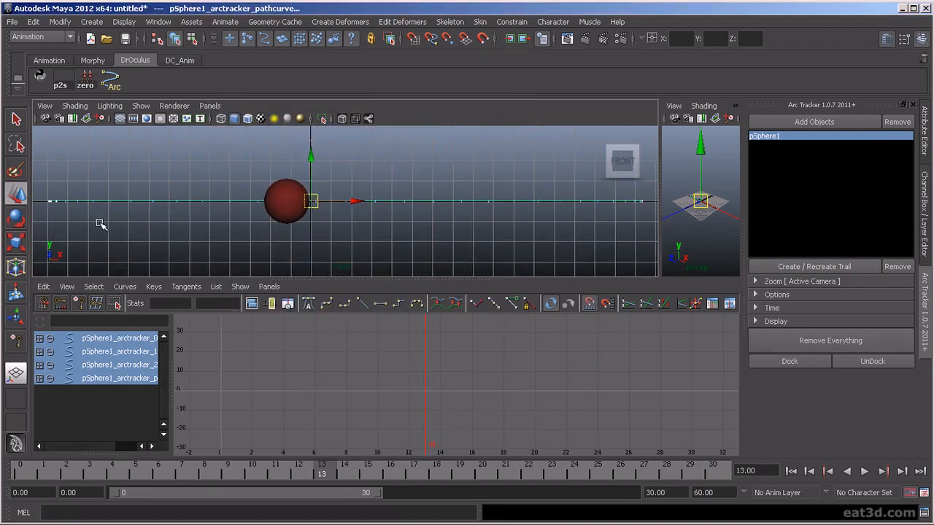
Select an opening marker of the trail, frame it in the front view, and examine the marker spacing with nothing selected
click(101, 224)
click(70, 201)
click(69, 203)
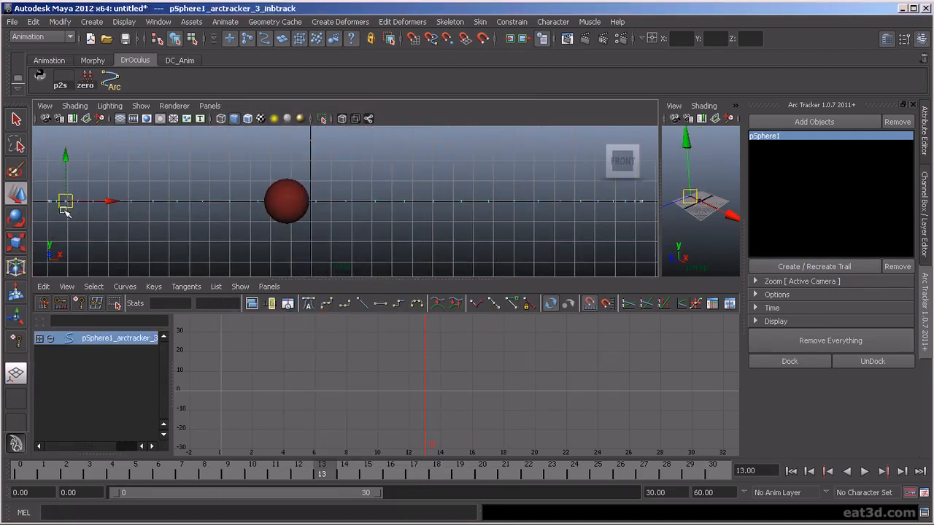
key(f)
scroll(332, 252, down, 4)
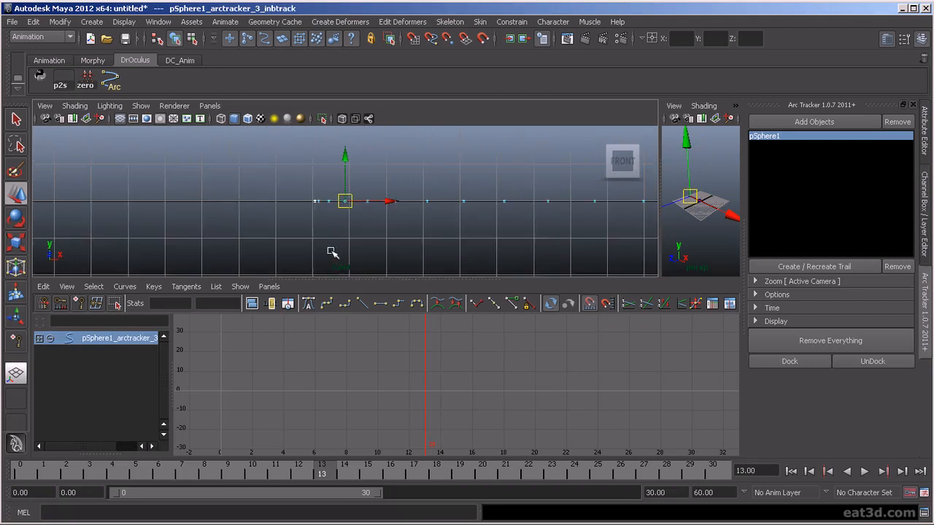
click(336, 247)
scroll(332, 243, up, 4)
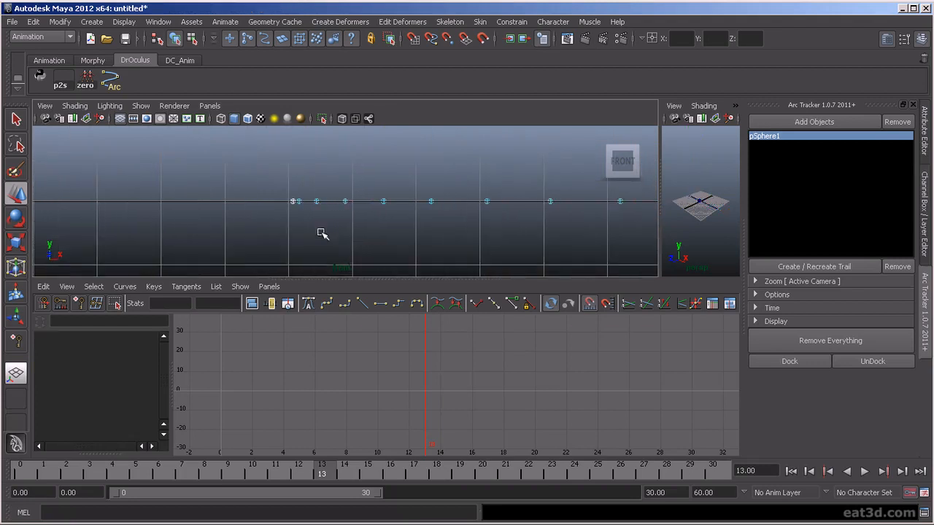
Play the animation from the opening frame in the front view to watch the sphere pass along the trail markers
click(21, 476)
key(alt+v)
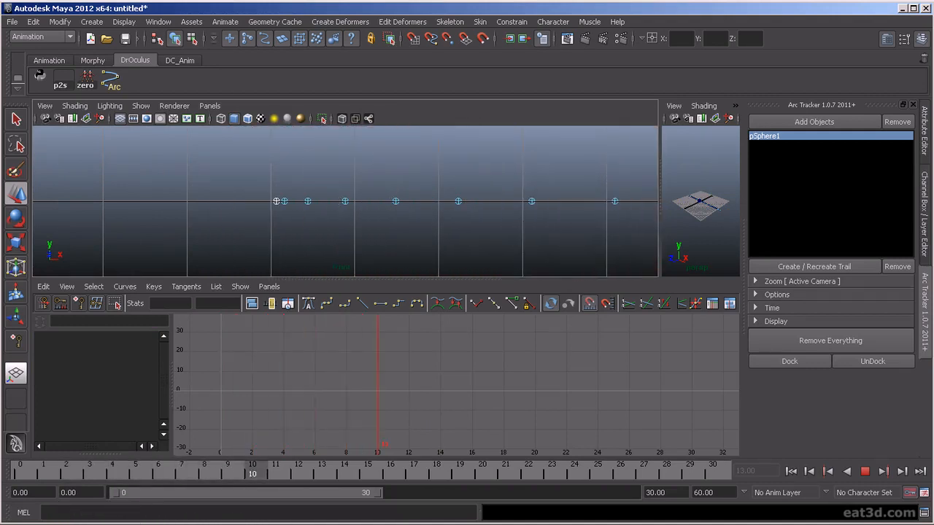
scroll(515, 215, down, 5)
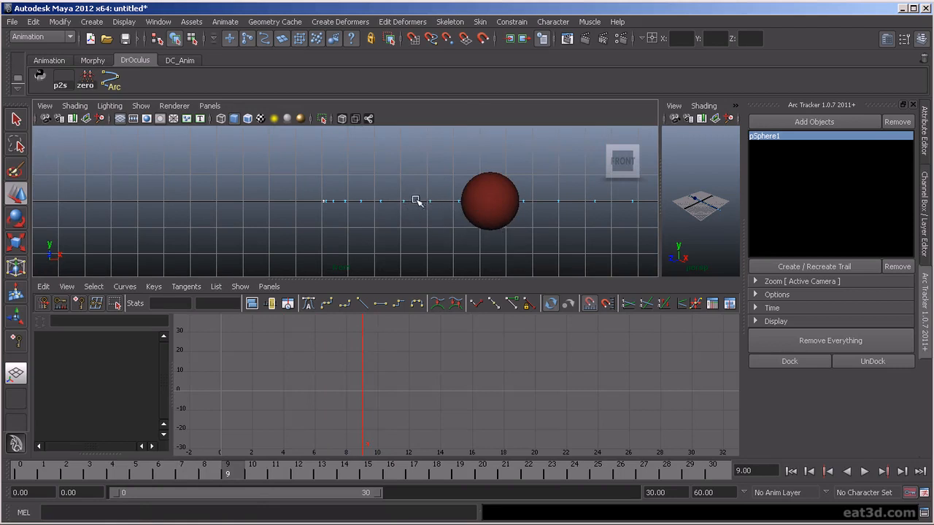
Select the sphere and scrub repeatedly between the opening frames and frame 16, comparing its Translate X curve with the trail spacing
click(479, 181)
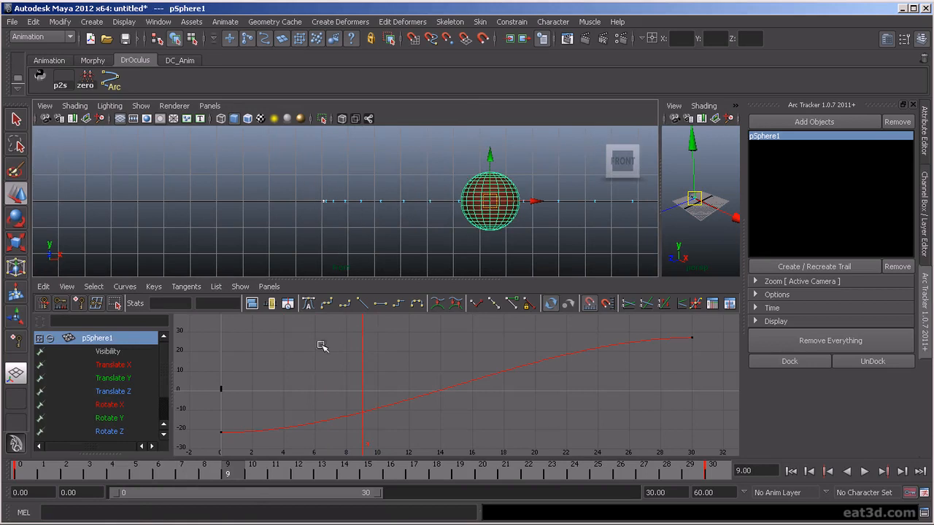
drag(15, 472, 343, 496)
key(f)
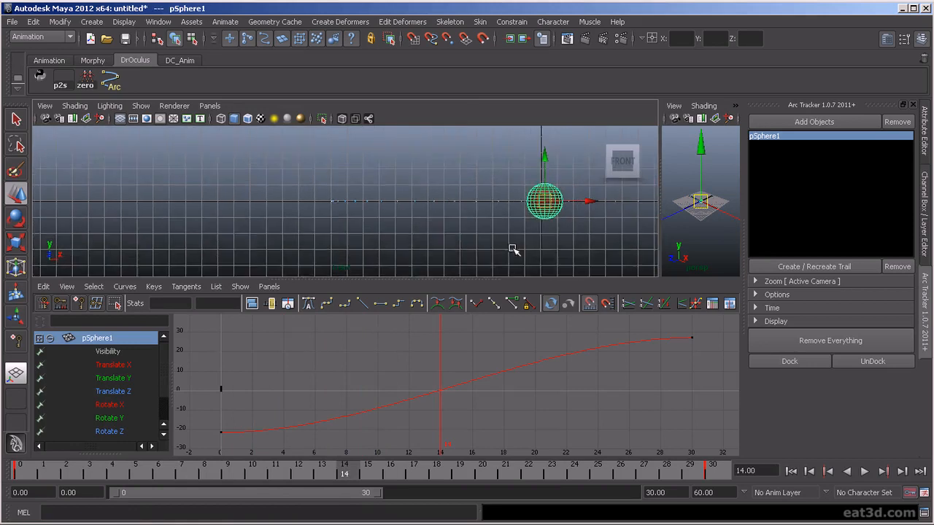
scroll(514, 250, down, 8)
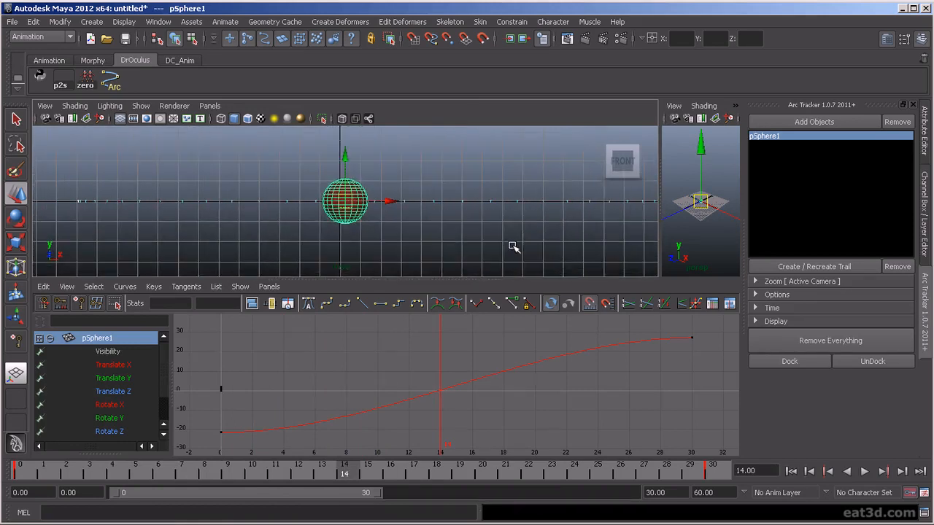
drag(22, 473, 390, 481)
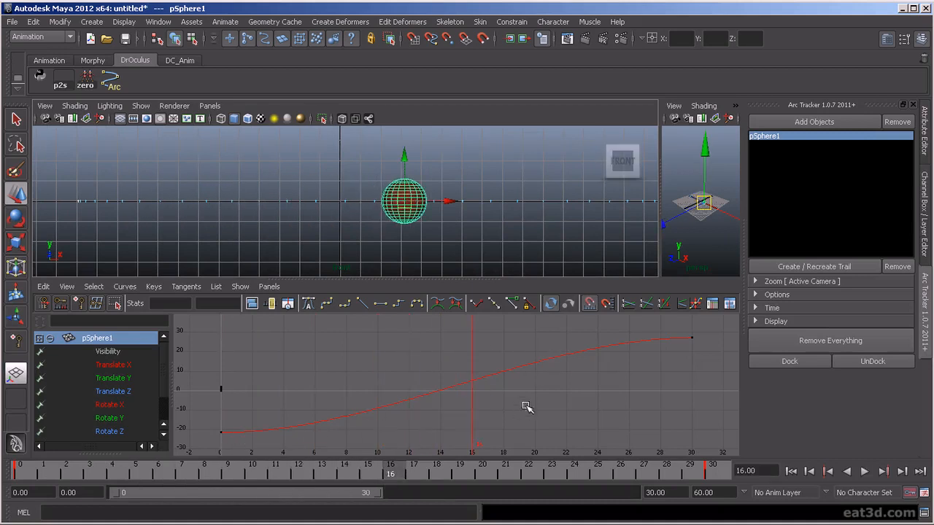
drag(61, 474, 89, 475)
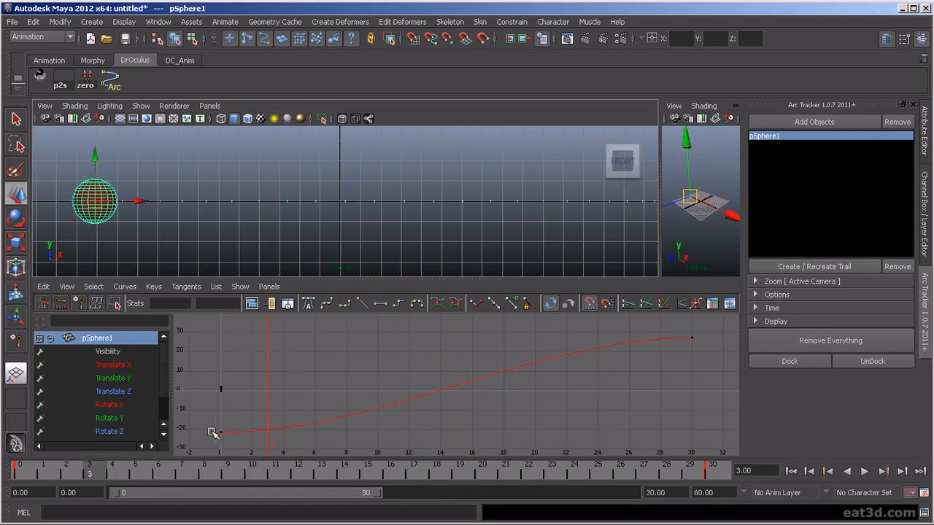
drag(36, 474, 252, 478)
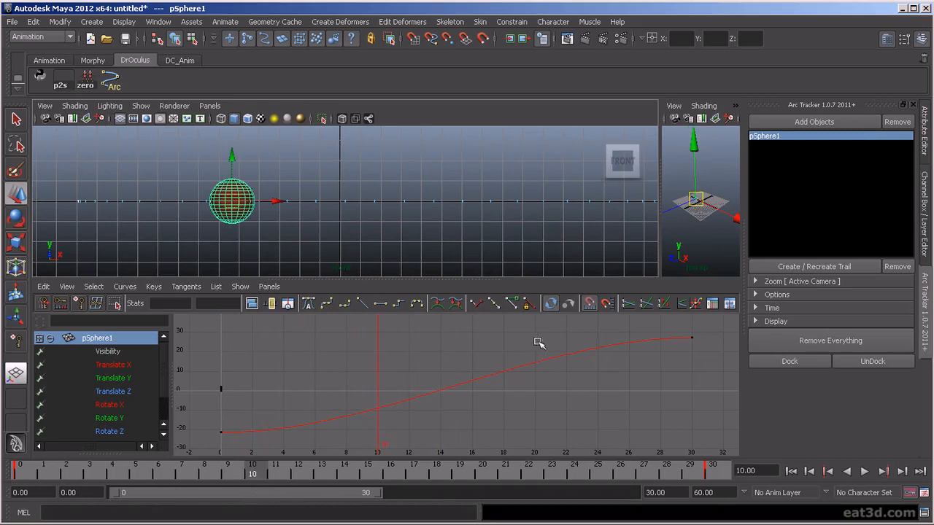
drag(245, 473, 394, 477)
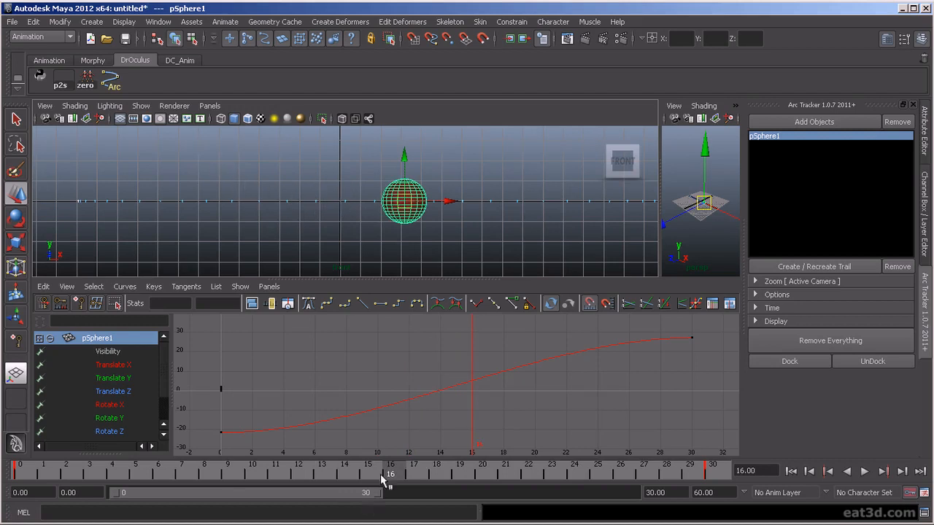
Start and stop playback several times to watch the sphere's eased motion, finishing at frame 7
key(alt+v)
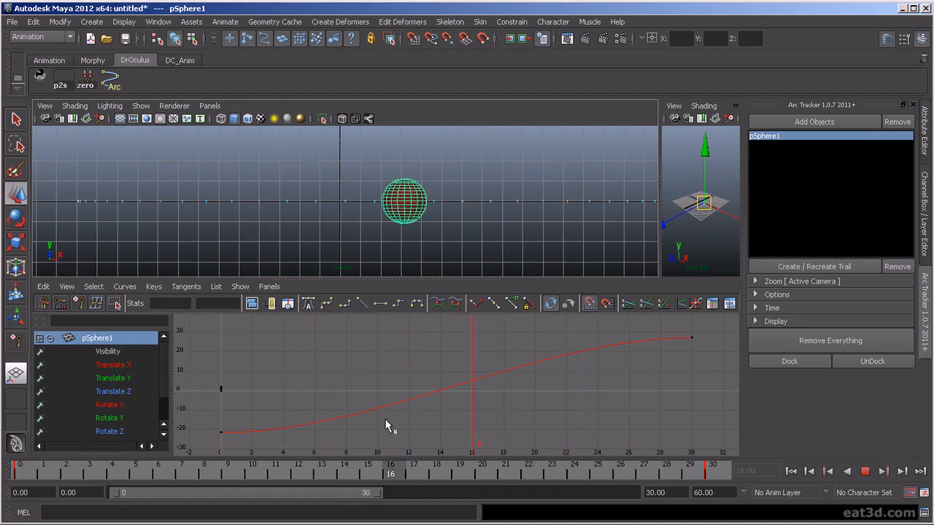
key(alt+v)
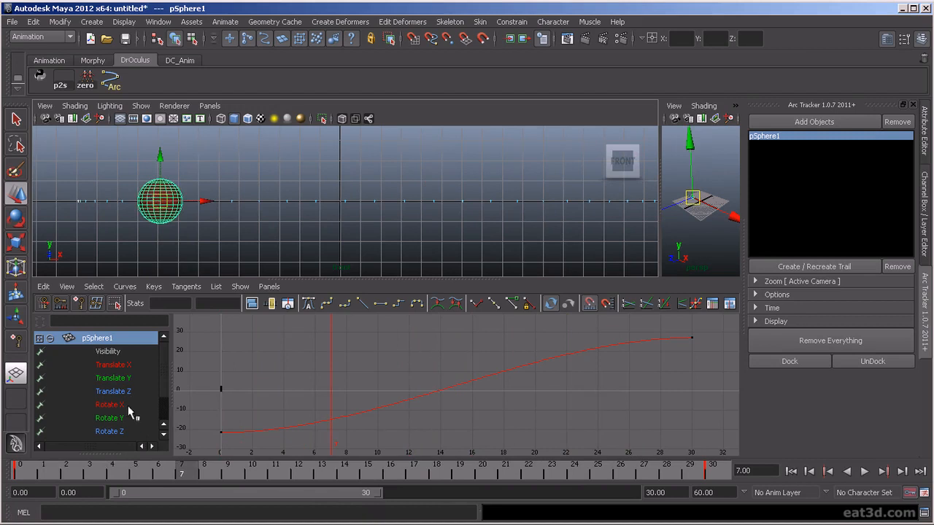
key(alt+v)
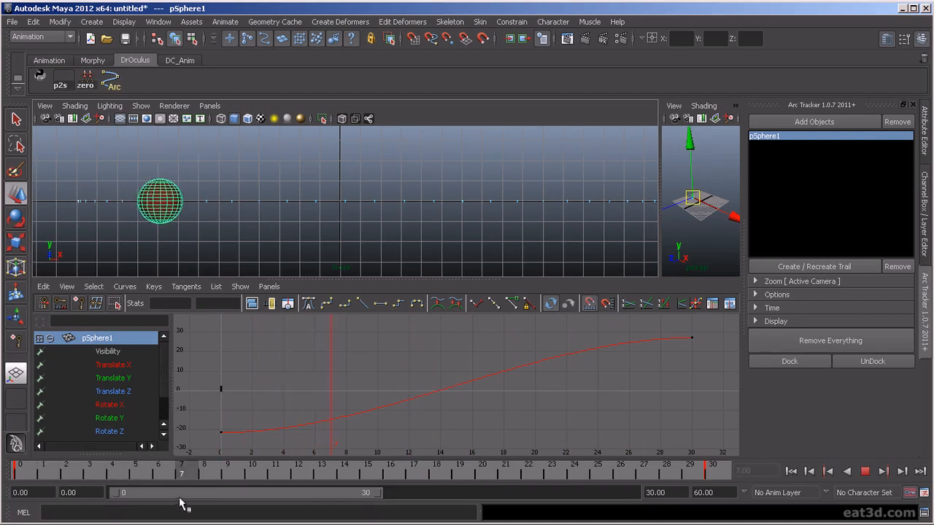
key(alt+v)
Key the sphere's height in the front view at about 5 on frame 7, -2 on frame 13, -6 on frame 19 and 3 on frame 25
drag(164, 157, 156, 130)
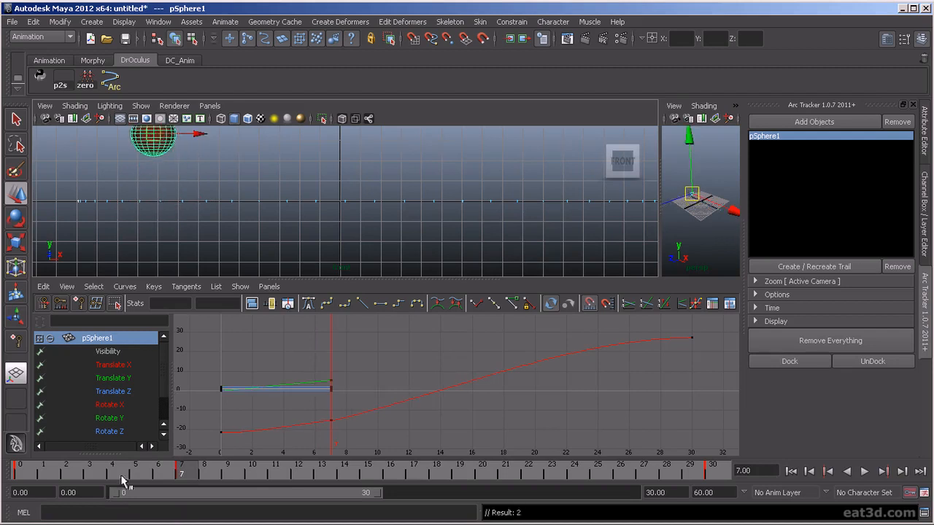
drag(180, 475, 323, 477)
drag(315, 135, 279, 229)
drag(328, 485, 459, 484)
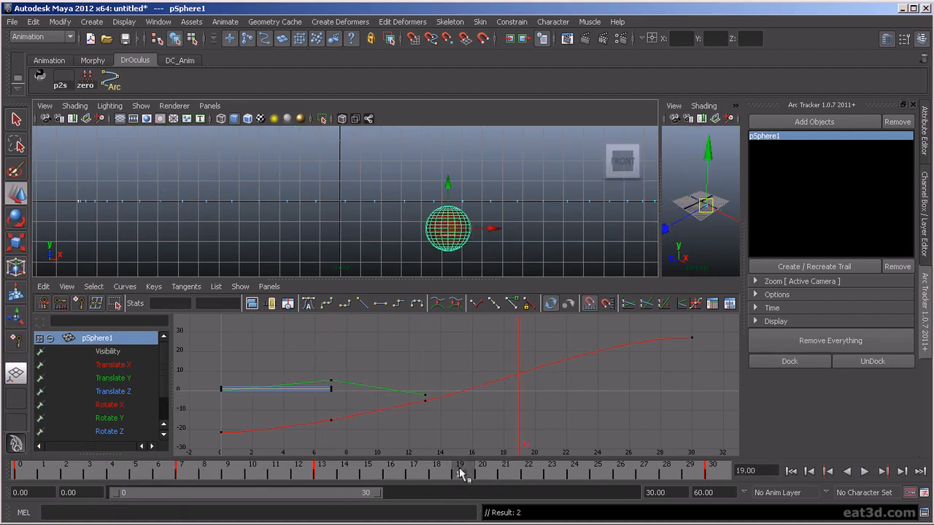
drag(444, 233, 437, 284)
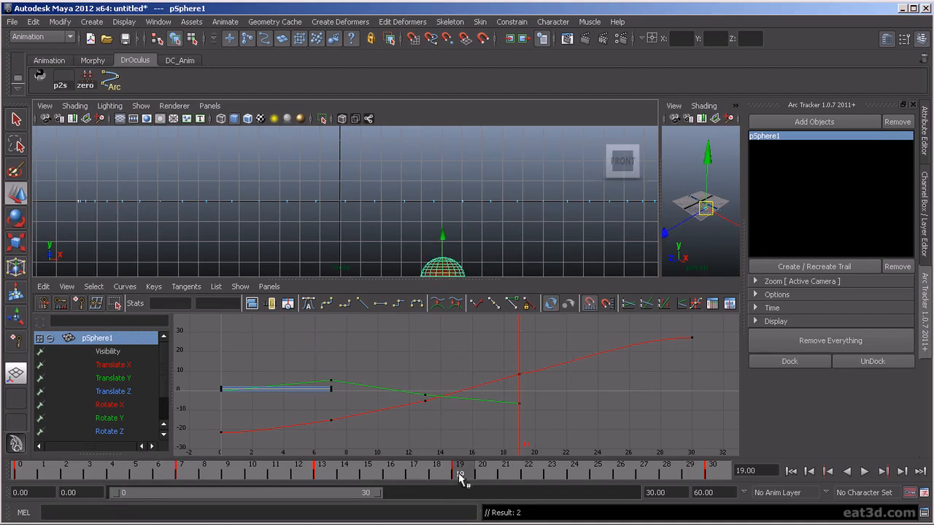
drag(460, 473, 597, 473)
drag(598, 270, 565, 163)
Play back the sphere's new up-and-down motion and recreate its Arc Tracker trail
key(alt+v)
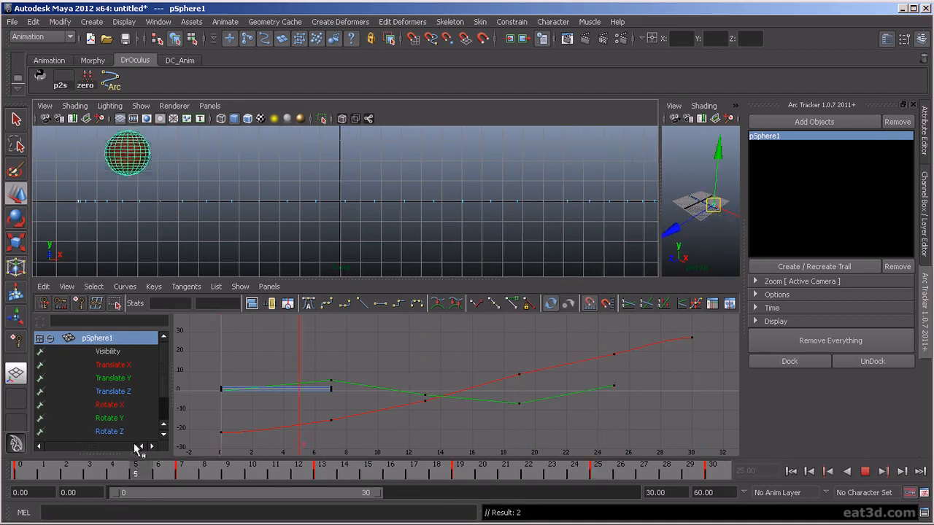
key(alt+v)
click(815, 267)
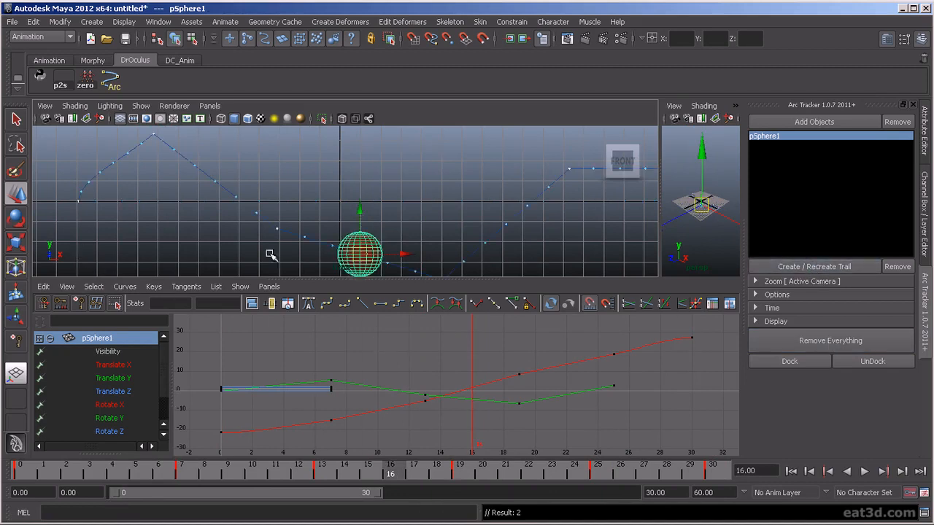
Key the sphere closer to its starting position at frame 4, scrub through the change, and recreate the Arc Tracker trail
click(109, 472)
key(alt+v)
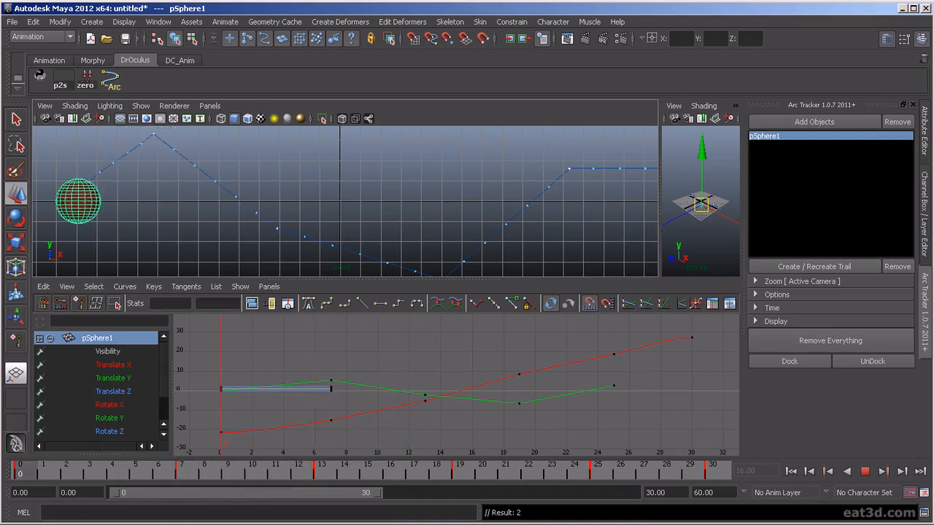
key(alt+v)
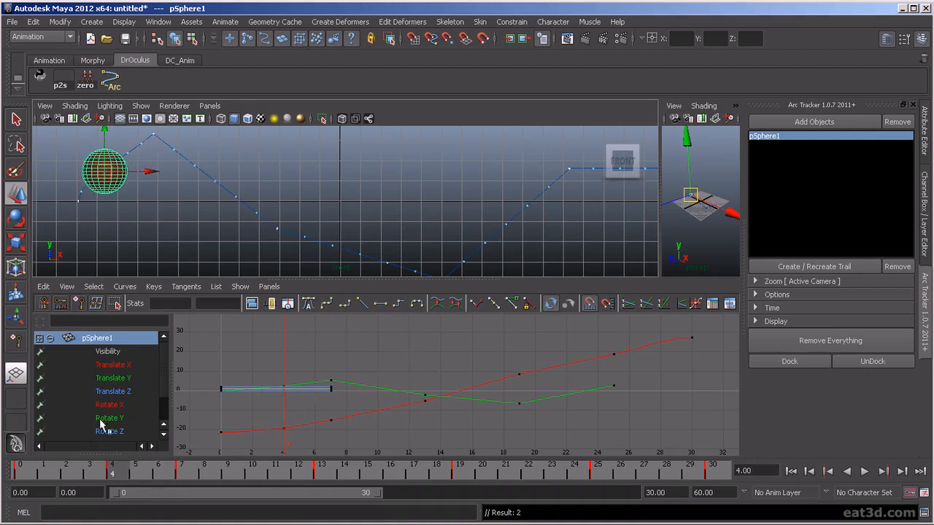
key(alt+v)
drag(142, 470, 119, 470)
drag(104, 168, 92, 179)
drag(31, 469, 270, 482)
click(812, 269)
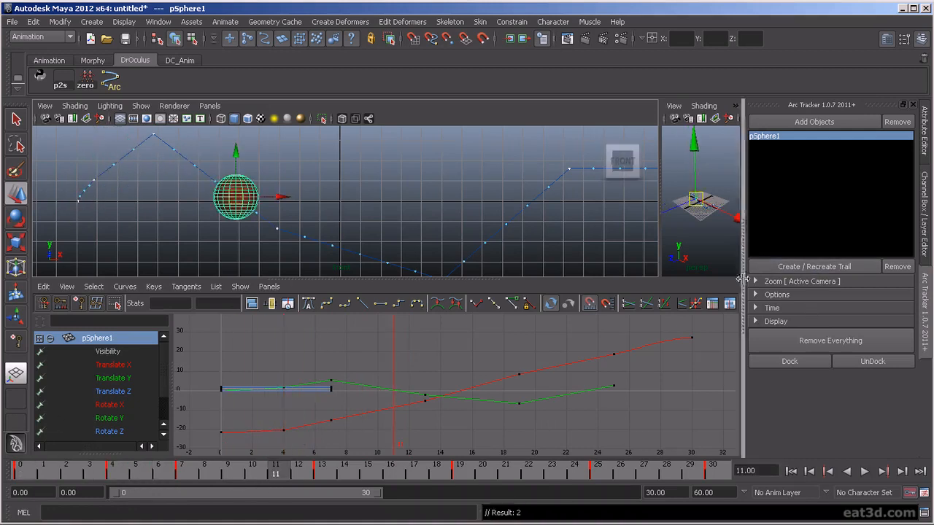
Examine the marker spacing on the trail's first rise up close, selecting the path there and playing and scrubbing through the frames
ctrl+alt+drag(61, 163, 144, 219)
scroll(395, 208, down, 3)
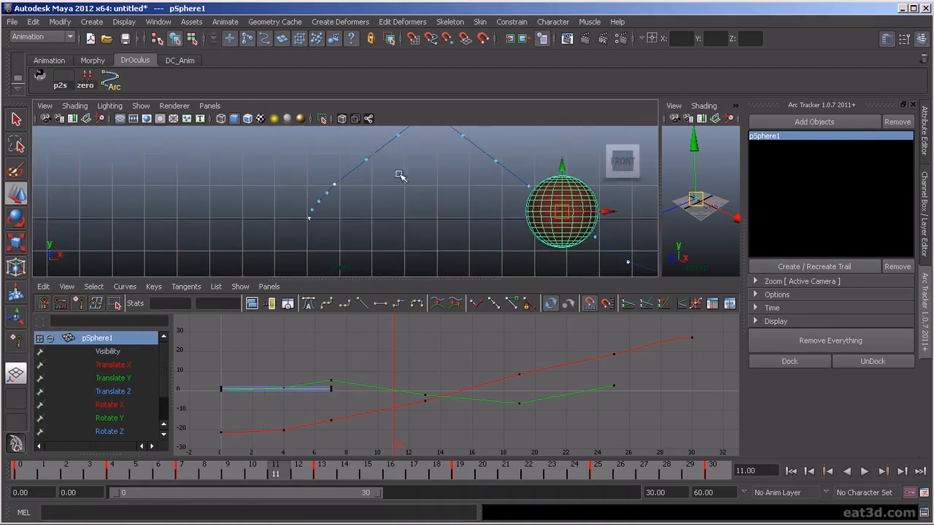
drag(28, 471, 204, 472)
click(335, 189)
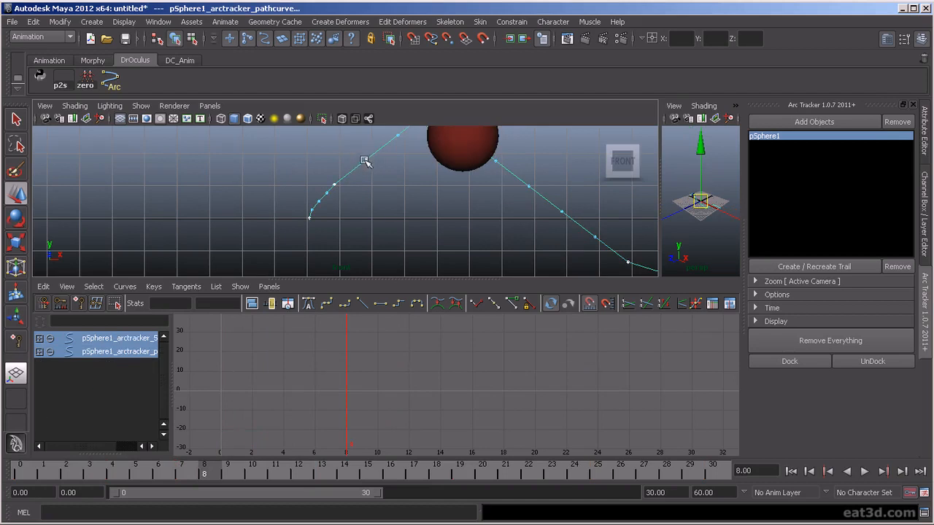
key(alt+v)
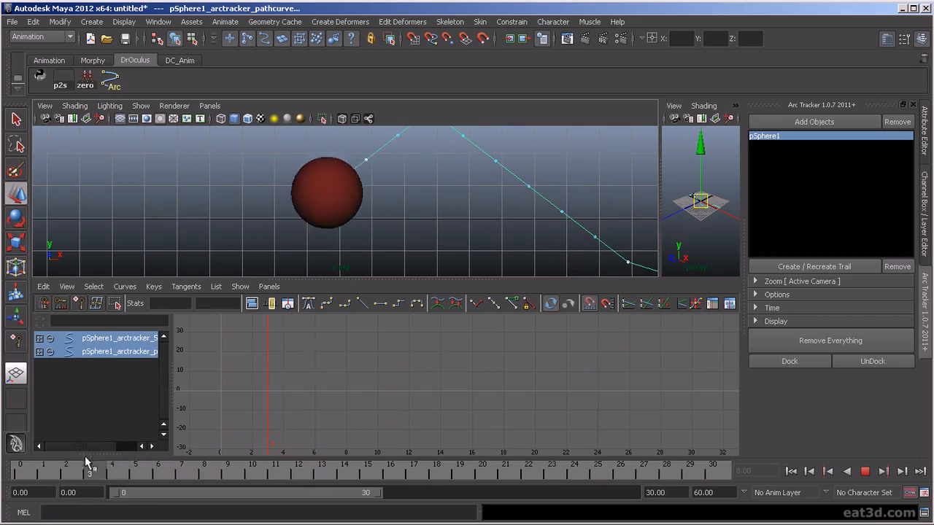
mouse_move(59, 464)
mouse_down()
mouse_move(187, 463)
mouse_move(139, 473)
mouse_move(287, 476)
mouse_move(399, 501)
mouse_move(527, 474)
mouse_up()
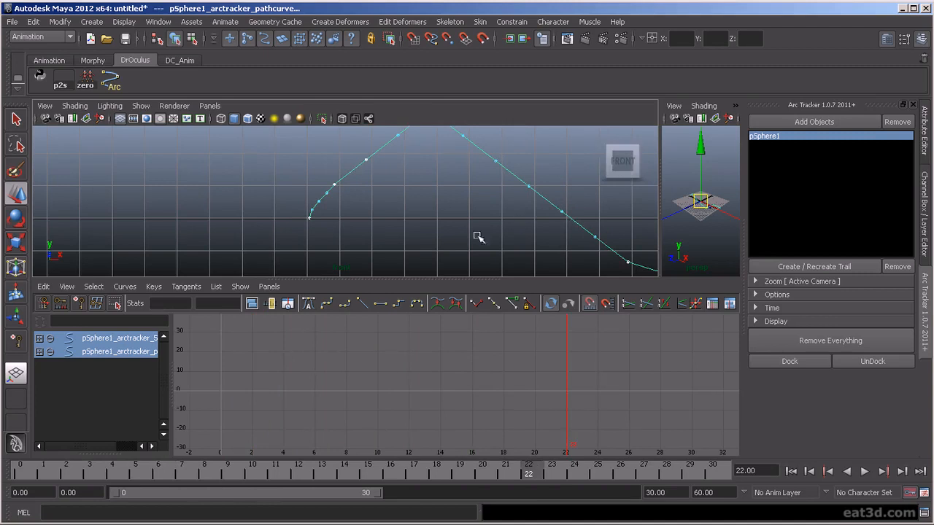
Maximize the front view, fit the whole trail in it, and scrub back and forth to examine the marker spacing along the path
key(space)
scroll(437, 245, down, 4)
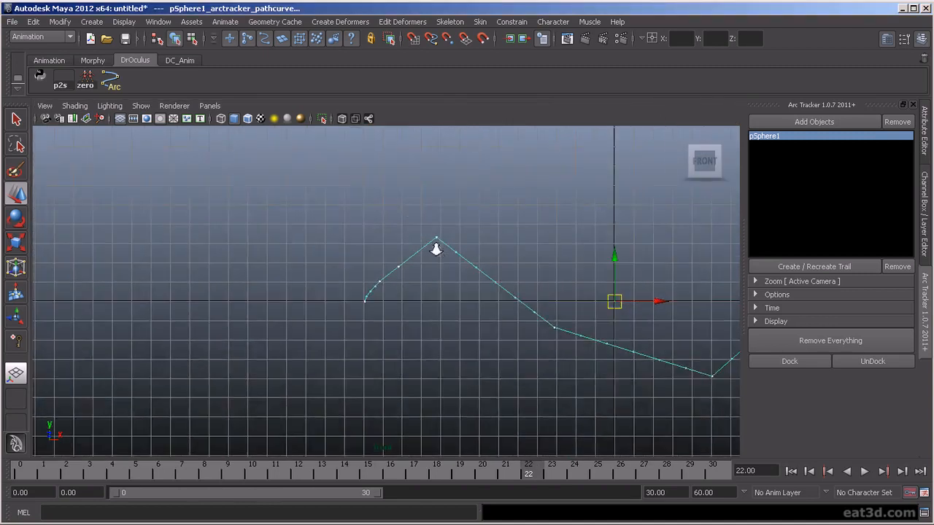
click(450, 348)
key(f)
mouse_move(40, 474)
mouse_down()
mouse_move(244, 483)
mouse_move(183, 485)
mouse_move(261, 493)
mouse_move(663, 492)
mouse_move(567, 503)
mouse_move(328, 506)
mouse_move(104, 494)
mouse_move(327, 500)
mouse_move(440, 489)
mouse_move(435, 478)
mouse_up()
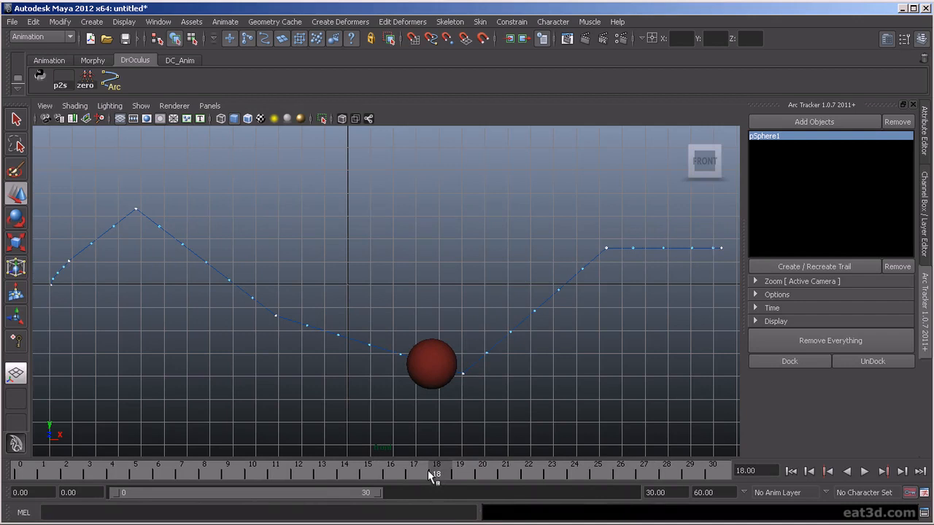
drag(332, 474, 284, 513)
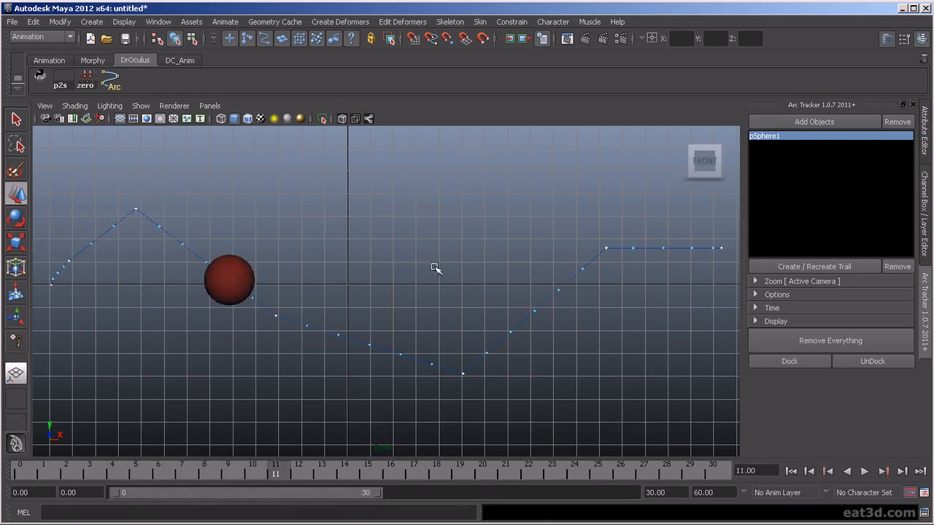
Select the sphere and review its motion along the full trail by scrubbing and playing back, comparing its keyframes with the path
click(229, 278)
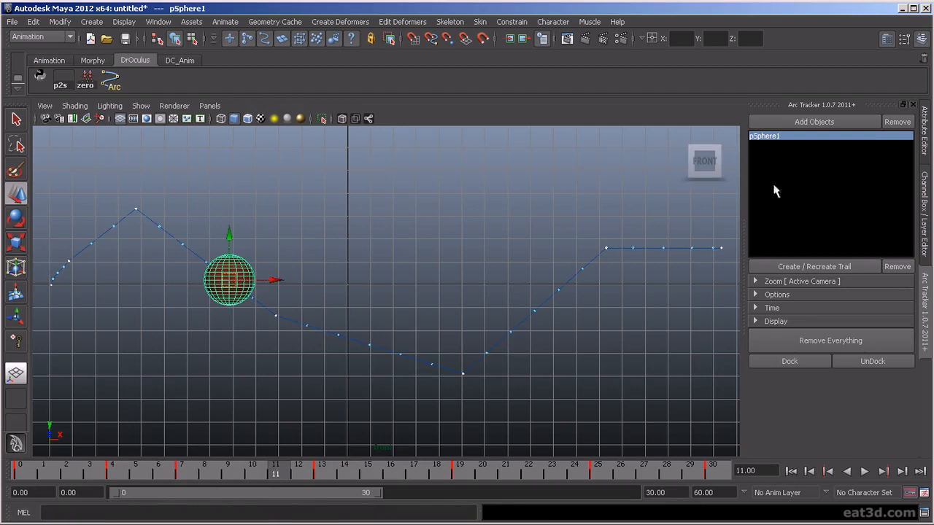
drag(27, 472, 89, 524)
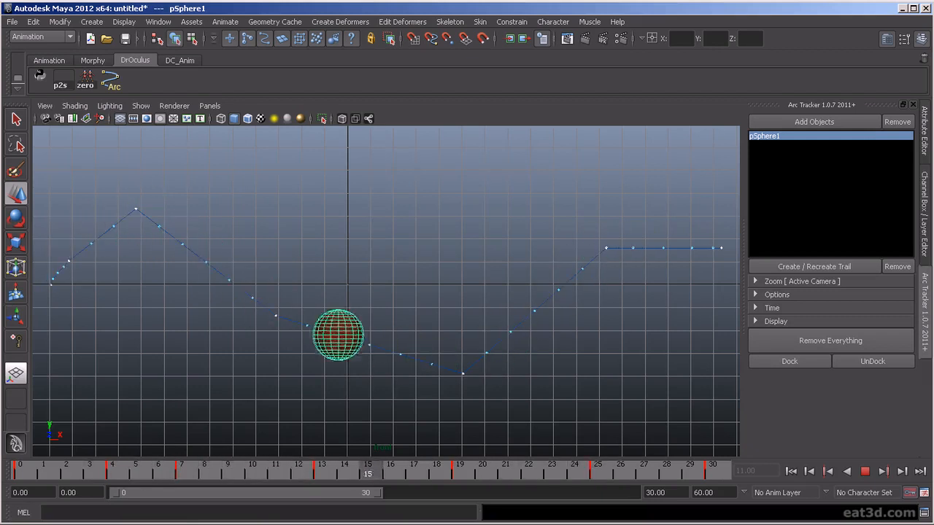
drag(620, 471, 227, 471)
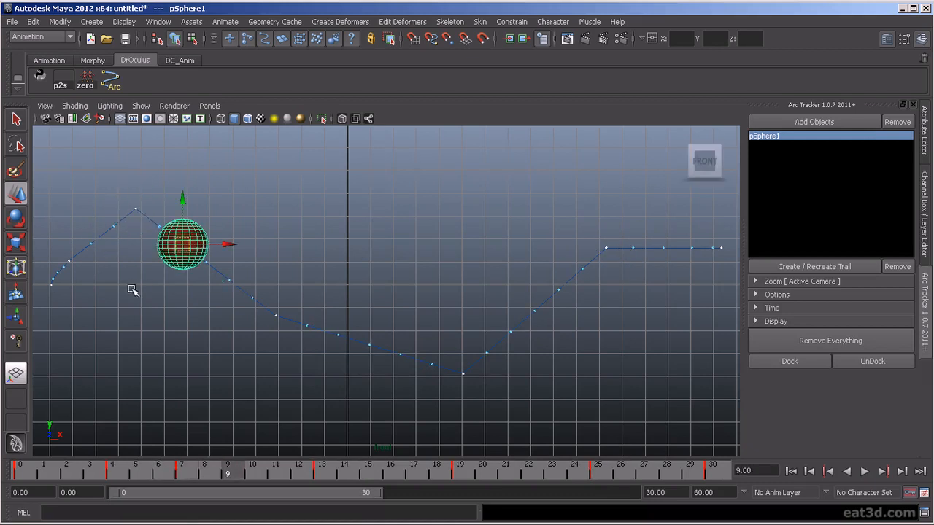
key(alt+v)
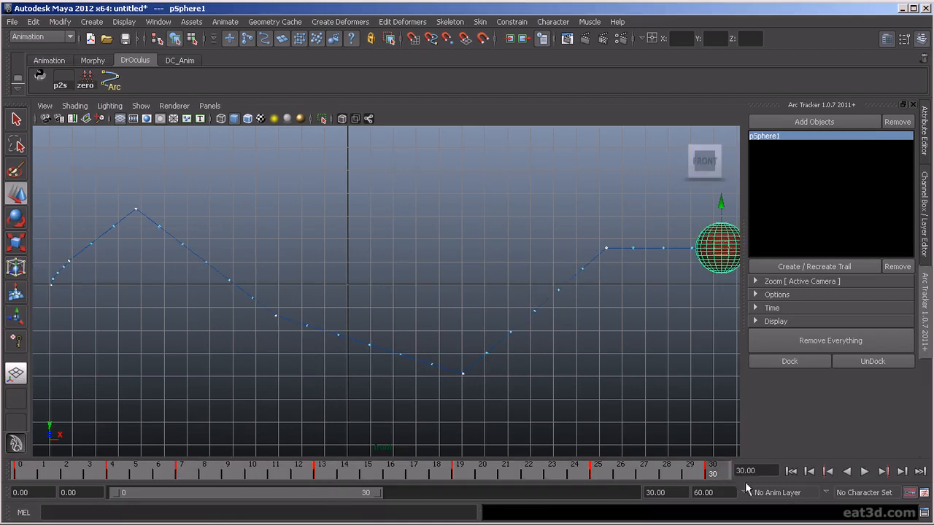
scroll(443, 316, down, 1)
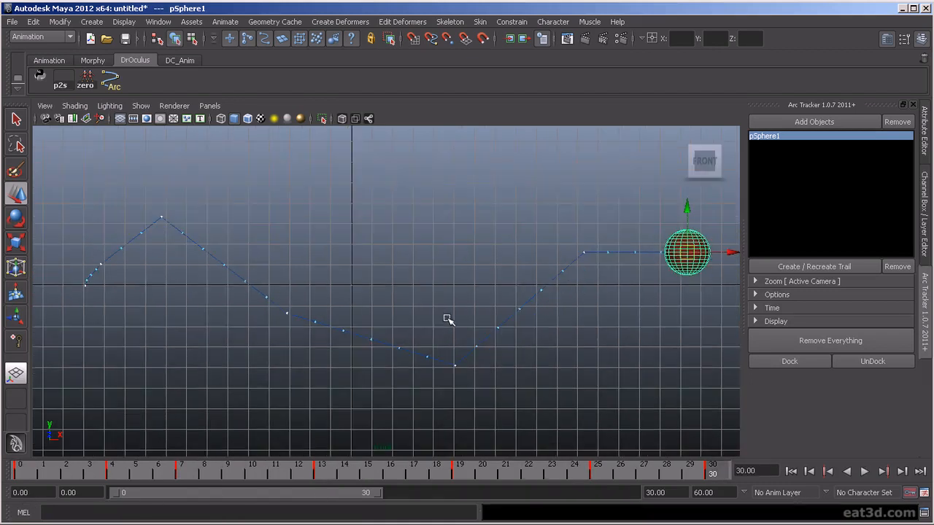
key(alt+v)
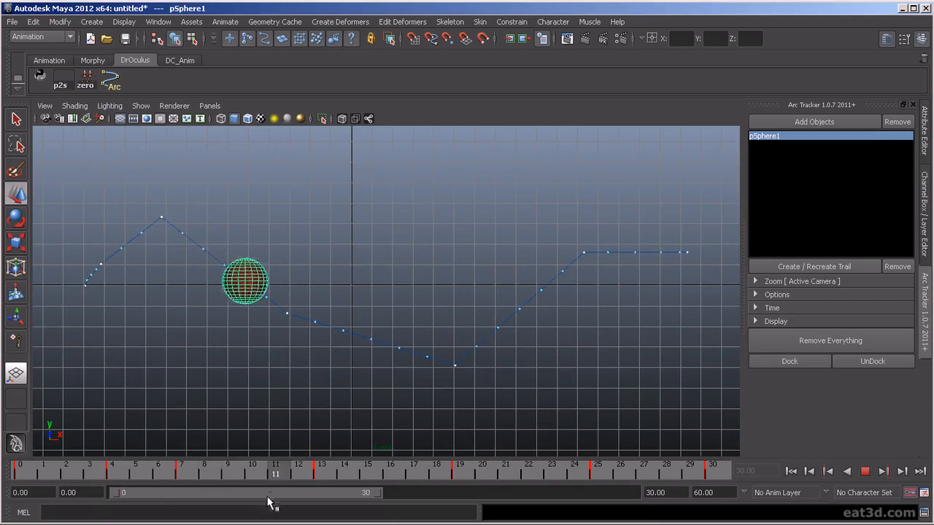
key(alt+v)
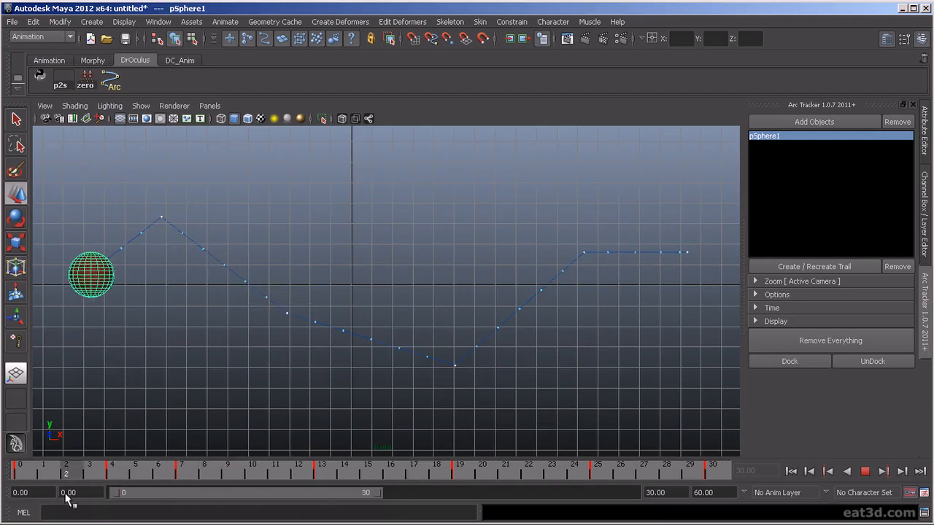